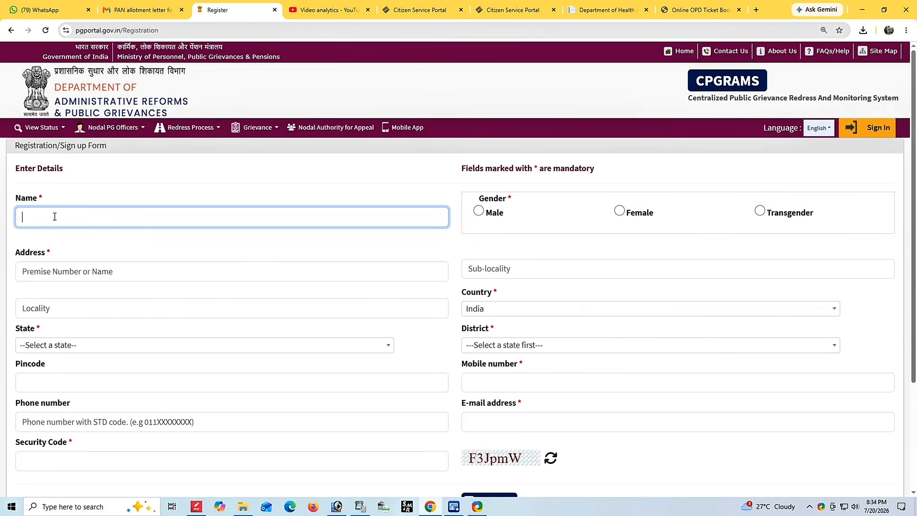
Enter the applicant's name, choose Male as gender, and fill in the address line.
scroll(55, 216, "down", 2)
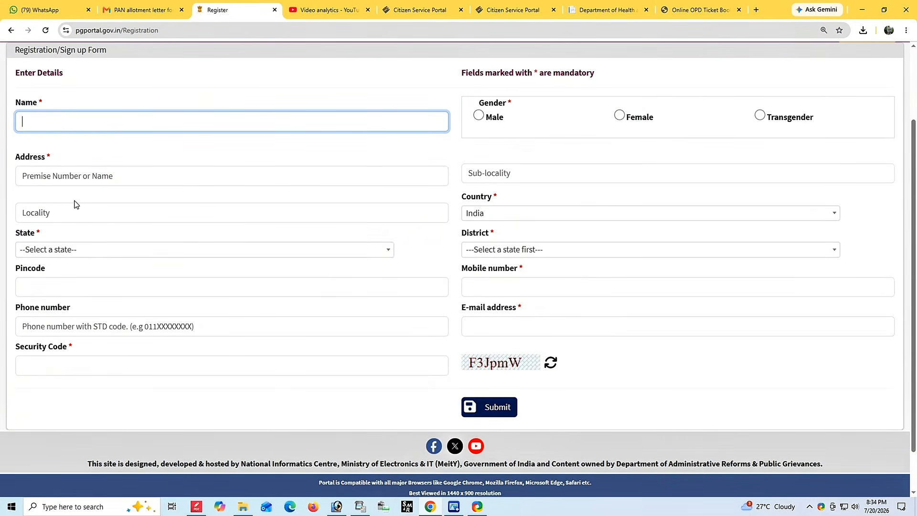
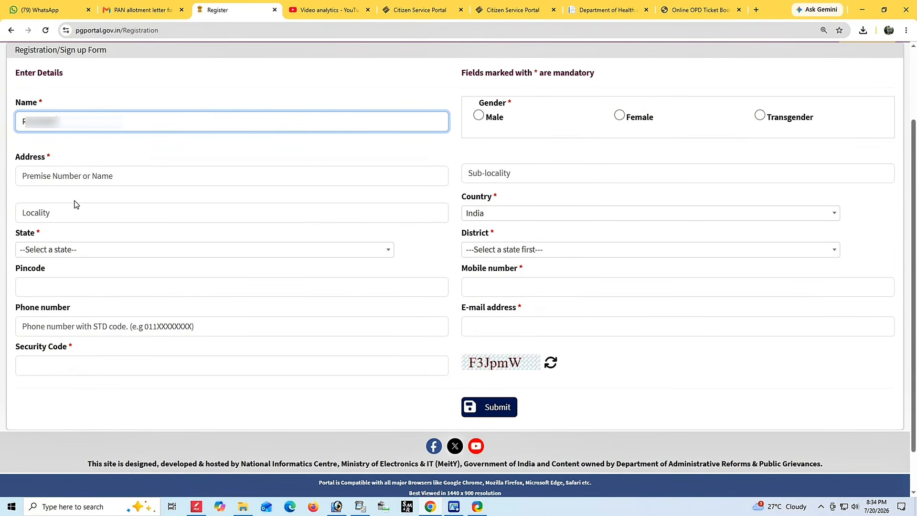
left_click(478, 115)
left_click(58, 173)
type("VILL-")
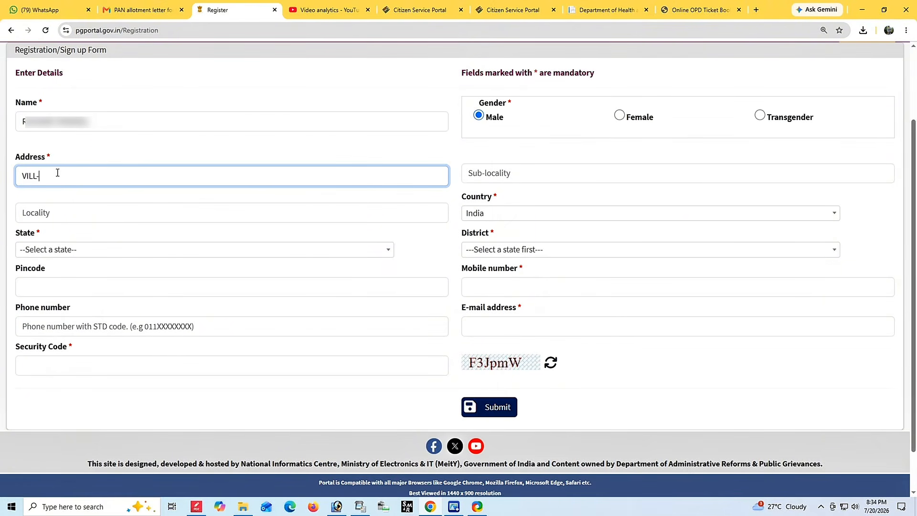
type("K?????????????????????")
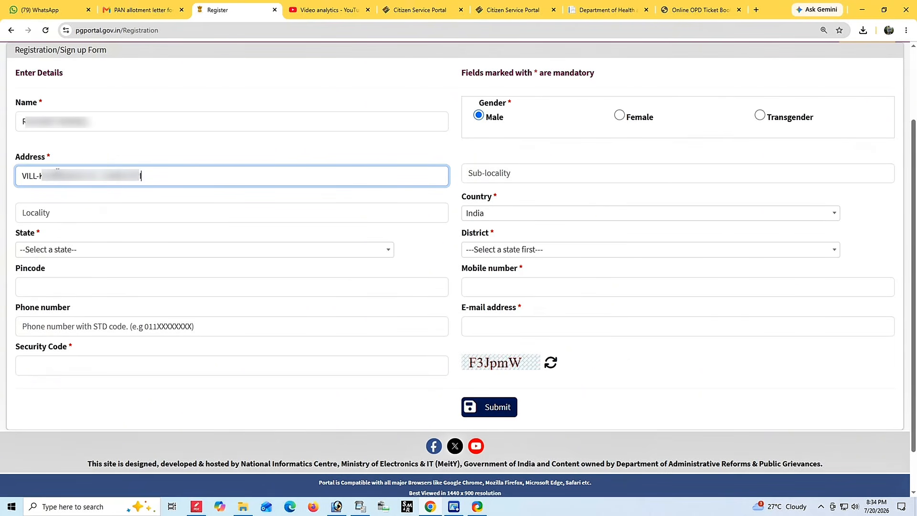
type(" PS- CHAPRA")
Fill in the sub-locality and locality fields of the applicant's address.
left_click(493, 175)
type("KRISHNAGAR")
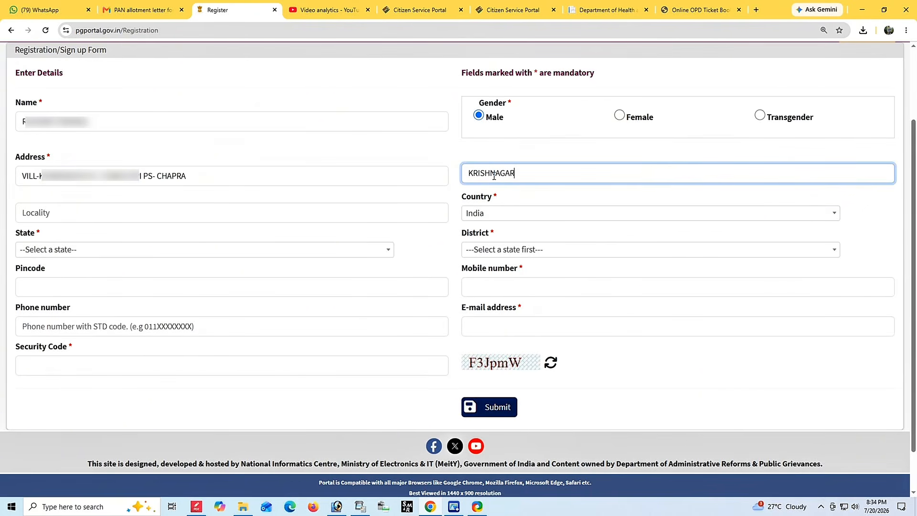
left_click(477, 154)
left_click(69, 219)
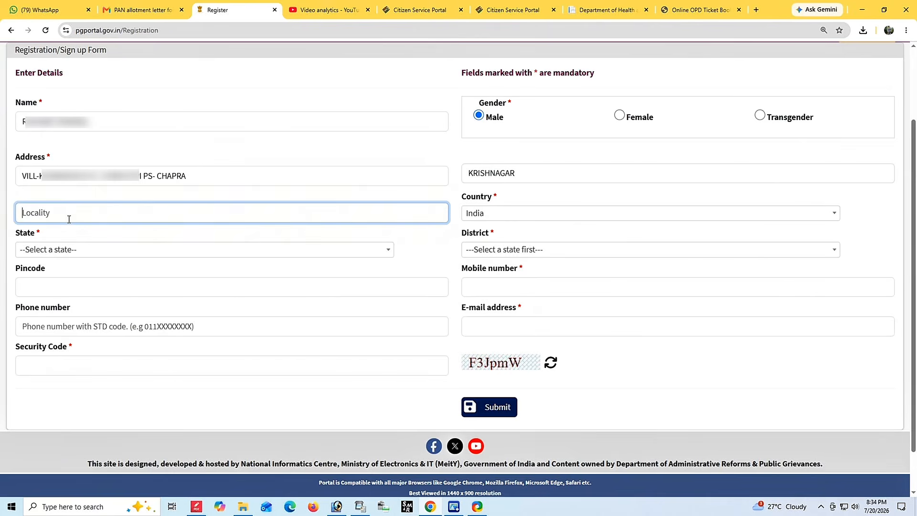
type("CHAPRA")
left_click(372, 190)
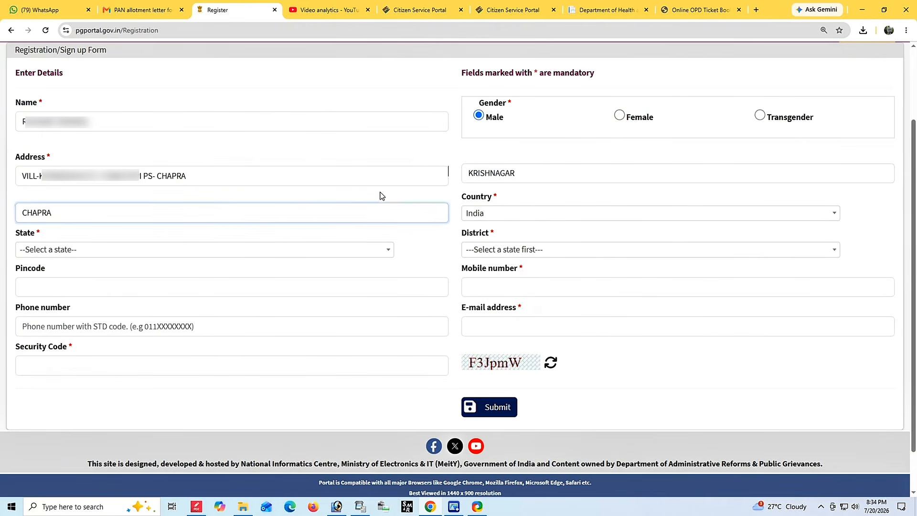
Select West Bengal as the state and browse the district list.
left_click(43, 251)
scroll(114, 351, "down", 10)
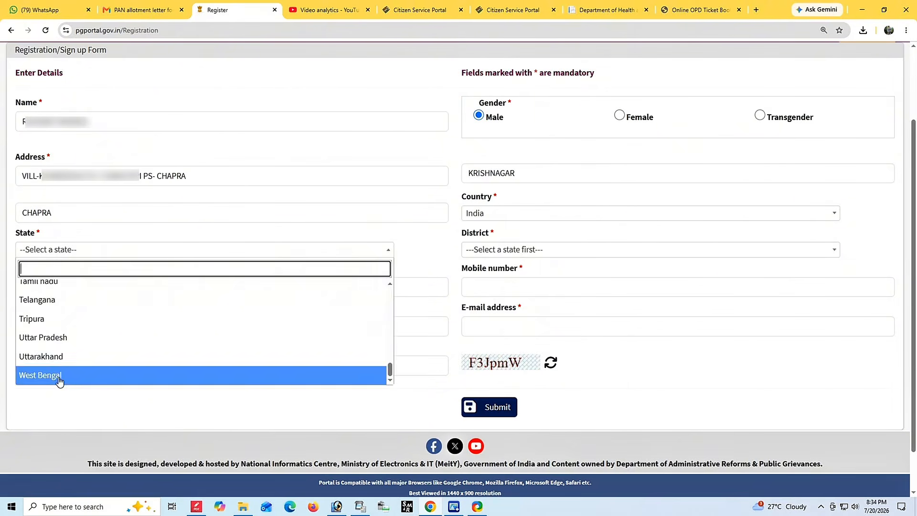
left_click(61, 377)
left_click(499, 250)
scroll(515, 330, "down", 5)
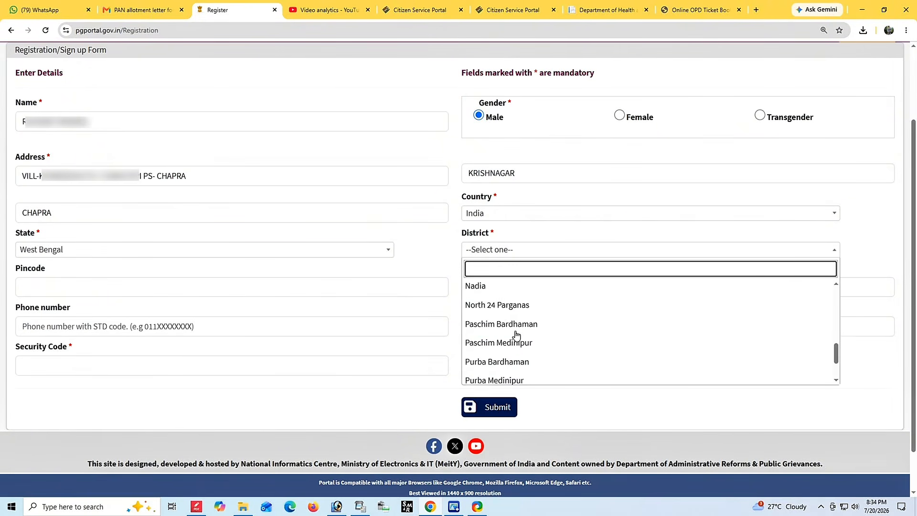
scroll(516, 334, "down", 1)
scroll(506, 329, "up", 2)
Choose Nadia as the district and enter the pincode and mobile number.
left_click(497, 318)
left_click(48, 285)
type("******")
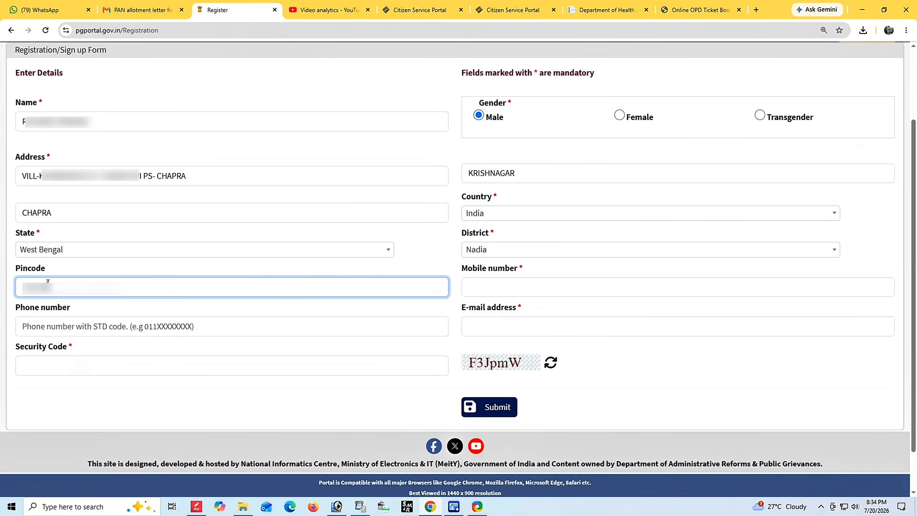
left_click(487, 284)
type("*****************")
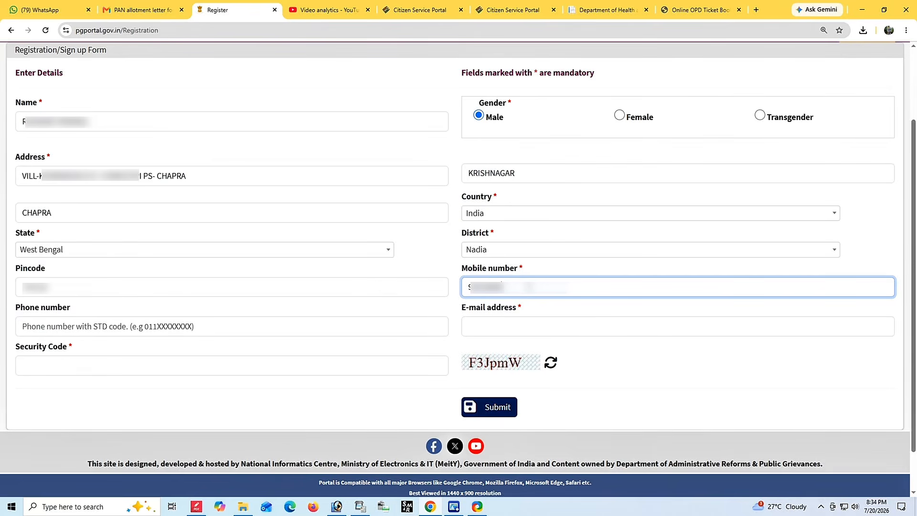
Enter the e-mail address and the security code, then submit the registration form.
left_click(509, 324)
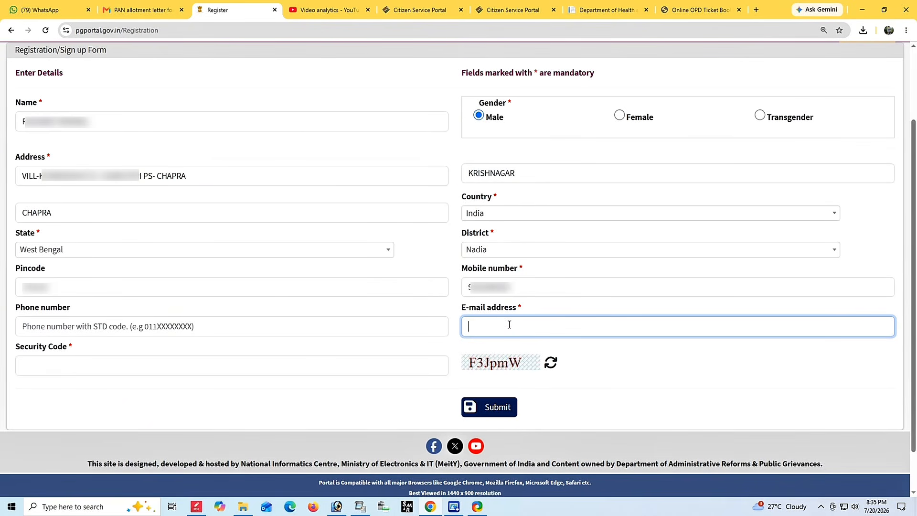
type("??????????????????????")
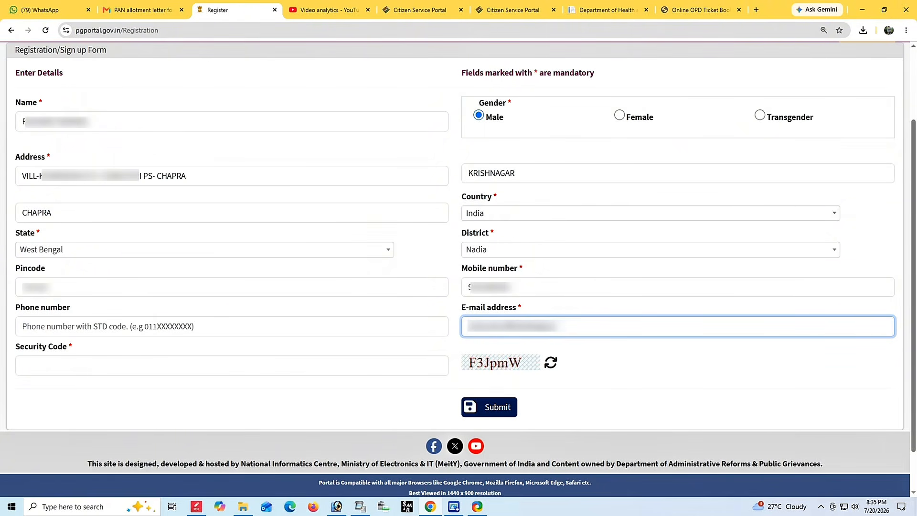
type("?com")
left_click(49, 365)
type("F3JpmW")
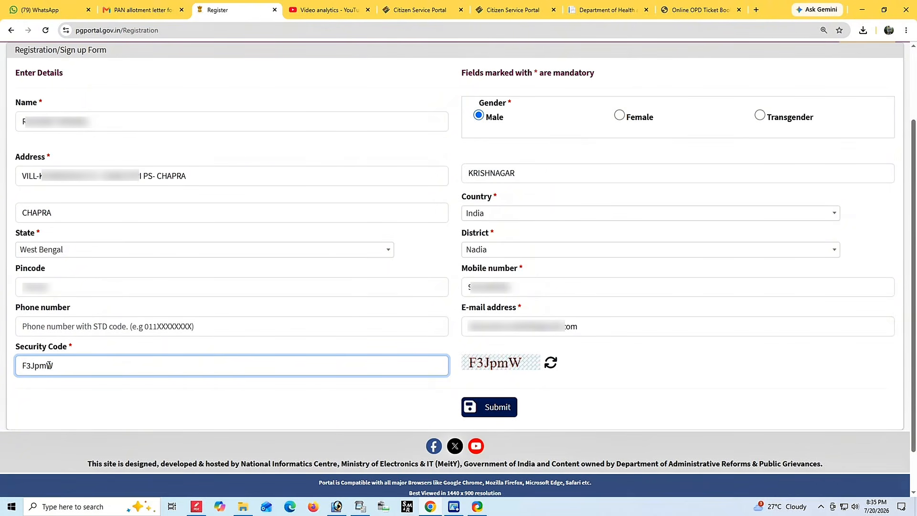
left_click(487, 409)
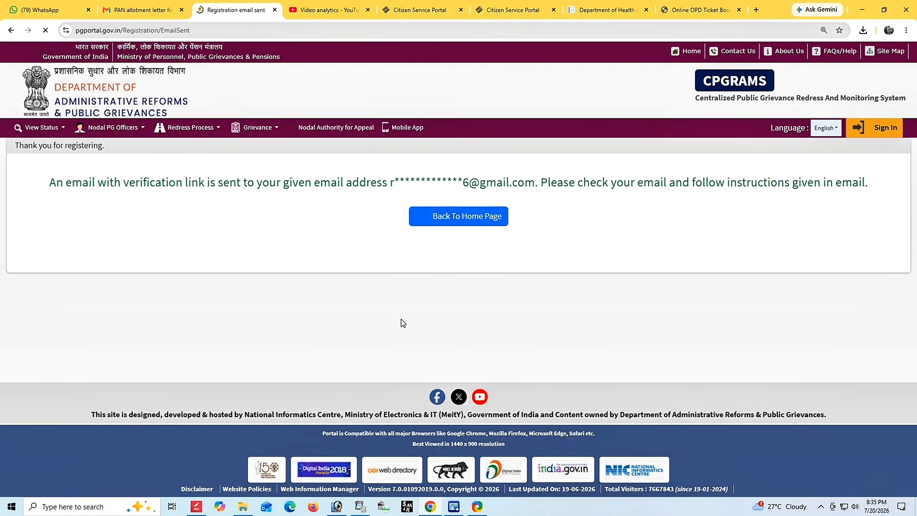
Read through the thank-you message saying a verification link was e-mailed.
left_click_drag(37, 185, 767, 205)
left_click(812, 213)
left_click_drag(39, 184, 854, 219)
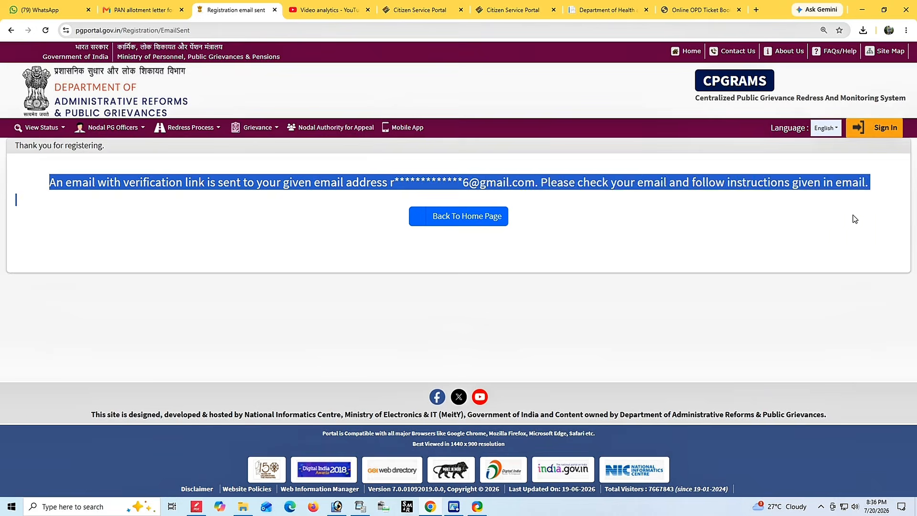
left_click(773, 236)
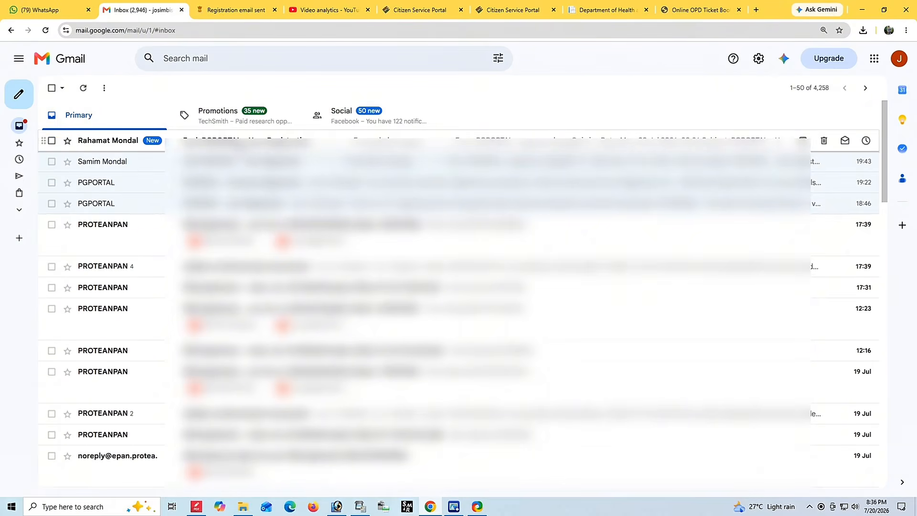
Open the 'Fwd: PGPORTAL - User Registration' e-mail and follow its verification link.
left_click(286, 142)
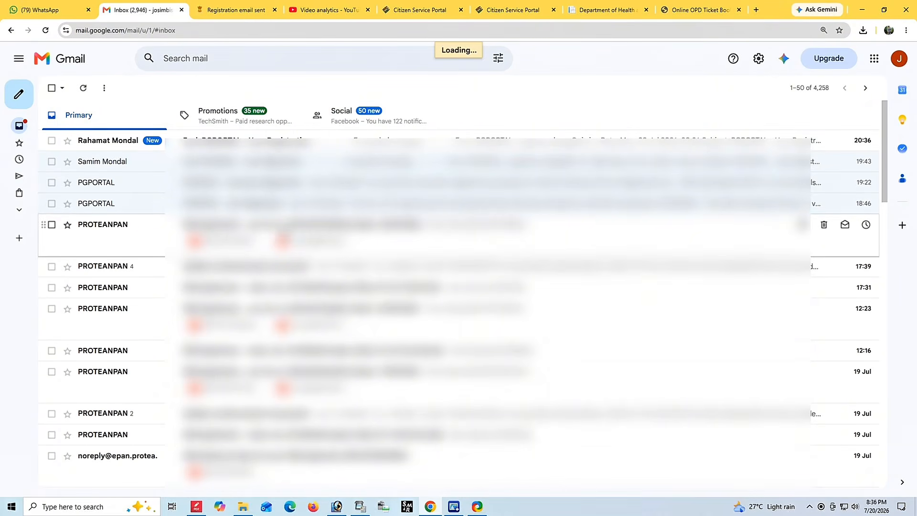
left_click_drag(76, 268, 640, 301)
left_click_drag(554, 313, 66, 317)
left_click(390, 310)
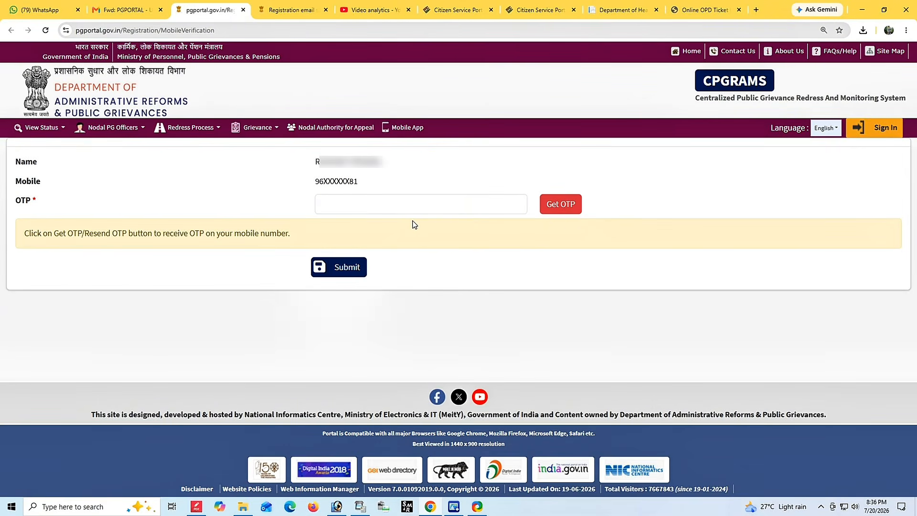
Request an OTP to the registered mobile, enter the received code, and submit it.
left_click(555, 206)
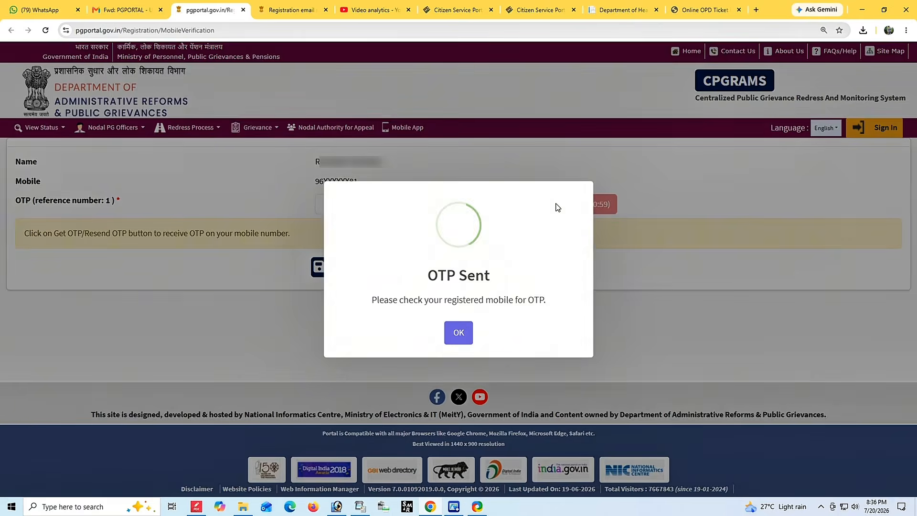
left_click(458, 333)
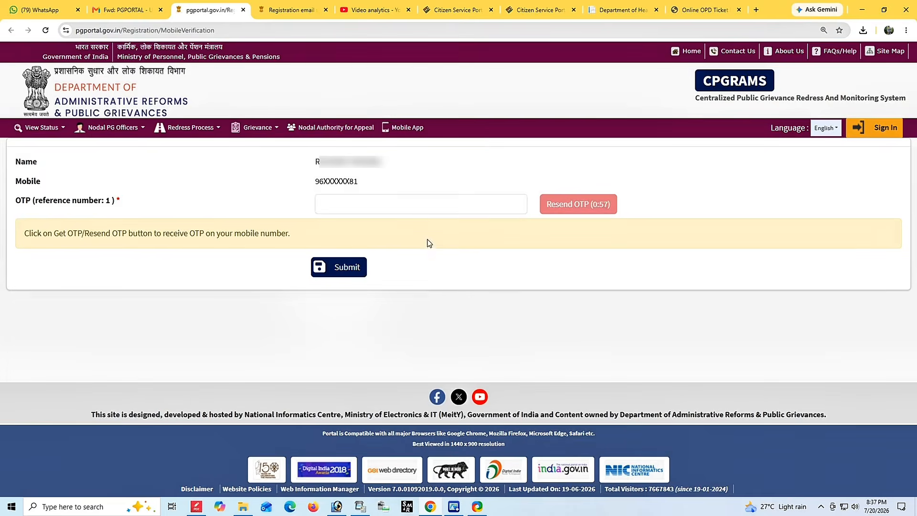
left_click(415, 210)
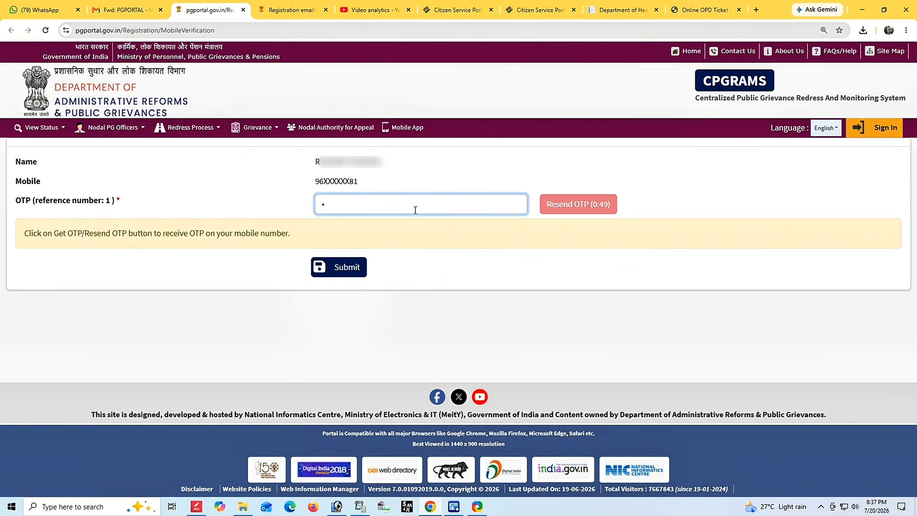
type("•••••")
left_click(344, 268)
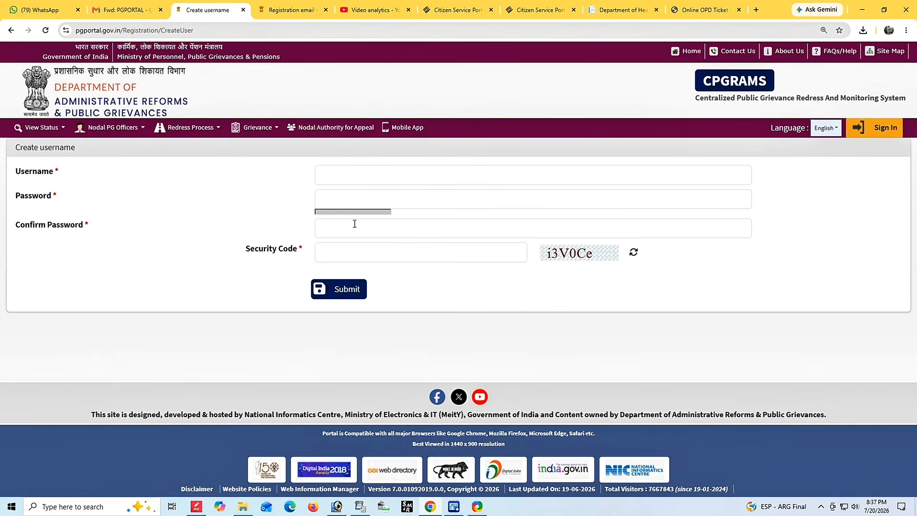
Enter a username for the new account, correcting its last characters.
left_click(348, 177)
type("F12")
left_click(299, 188)
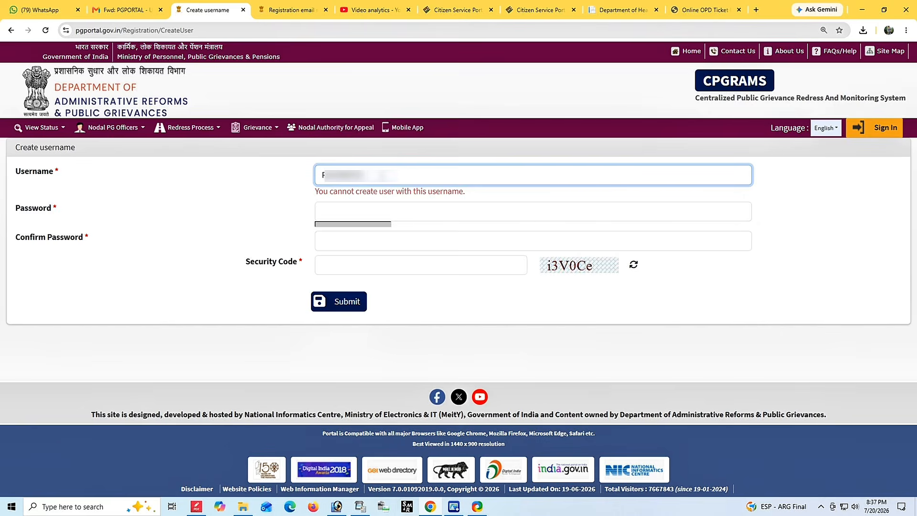
key("BackSpace")
key("BackSpace")
type("1234")
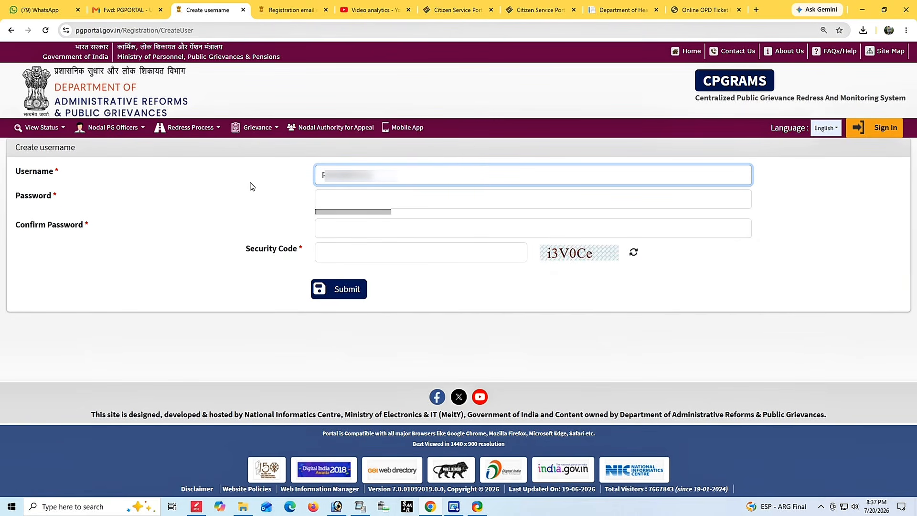
Enter and confirm the password, fill in the security code, and submit the account.
left_click(370, 198)
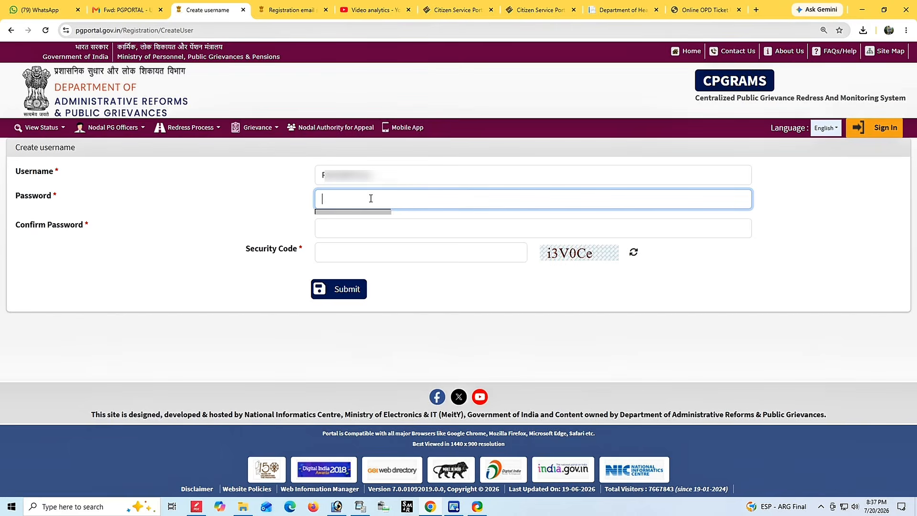
type("123456789")
left_click(356, 233)
type("12345678")
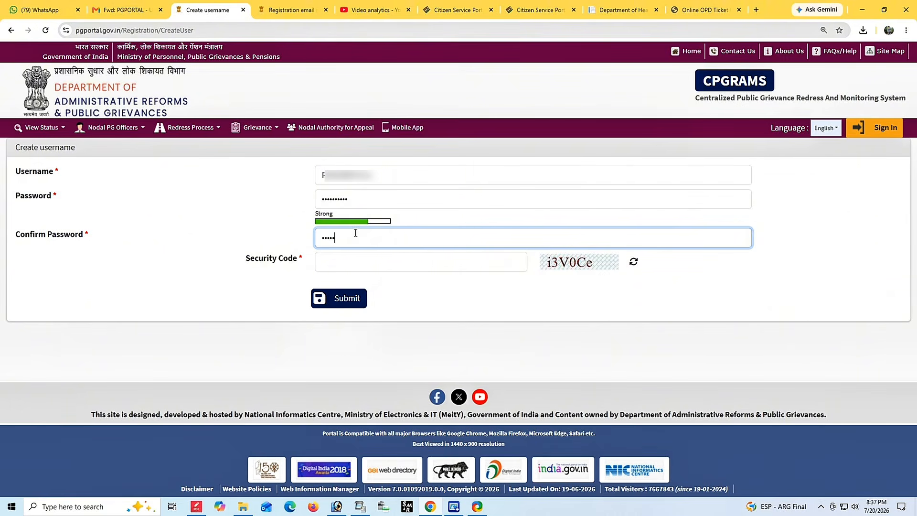
type("90")
left_click(361, 259)
type("i3V")
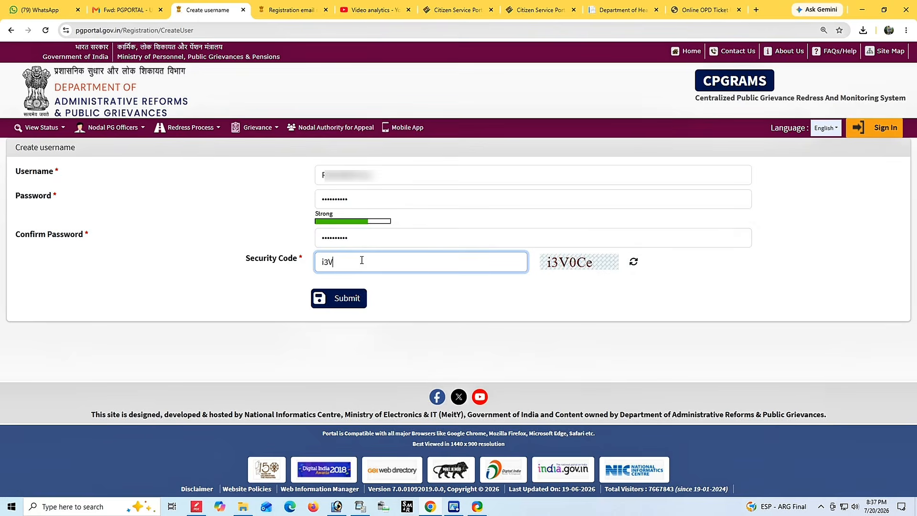
type("0Ce")
left_click(200, 204)
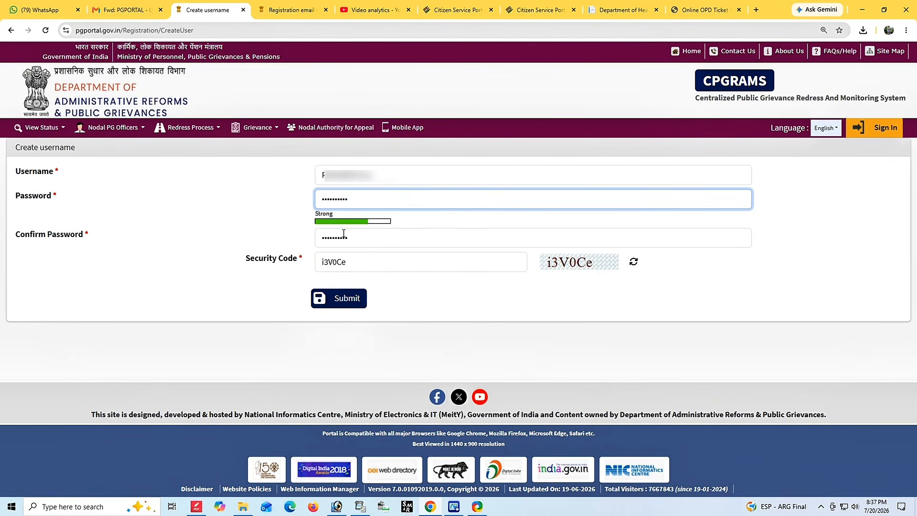
left_click(335, 300)
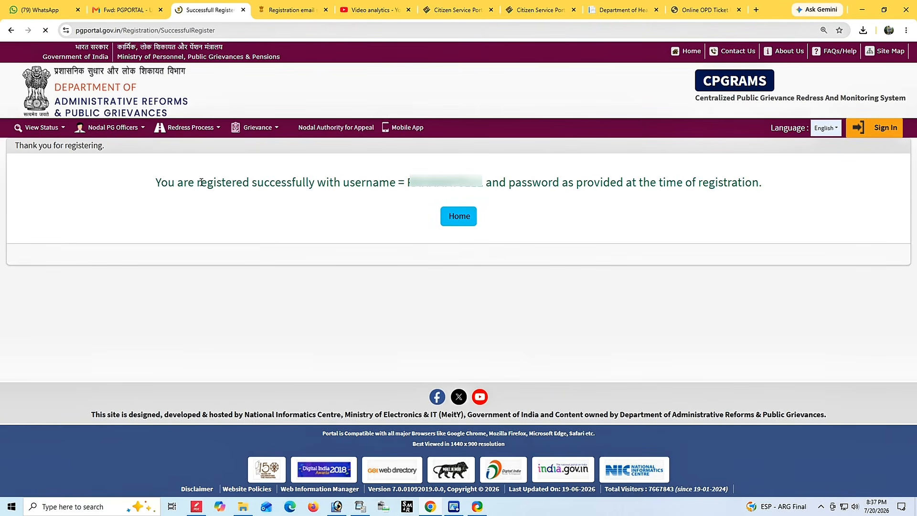
Note the registered username on the success page, return home, and go to Sign In.
left_click_drag(146, 185, 705, 203)
left_click(721, 221)
left_click_drag(407, 184, 483, 185)
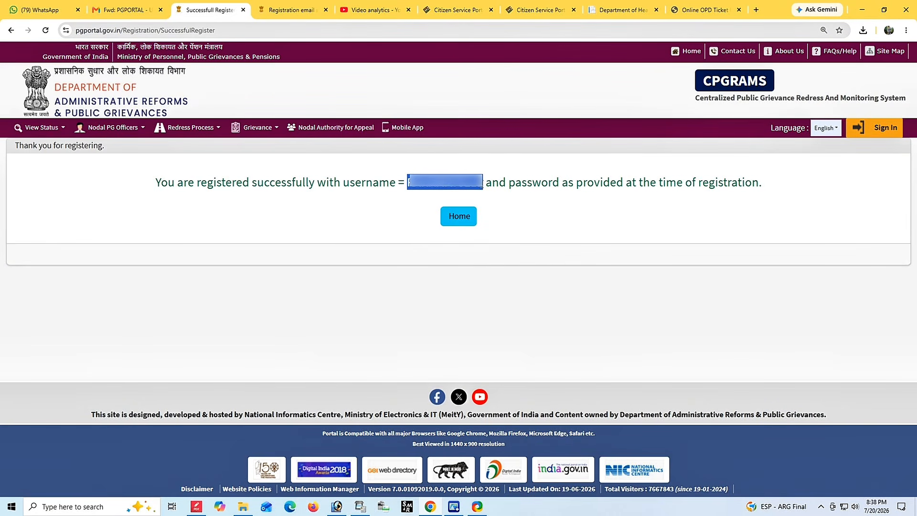
left_click(458, 222)
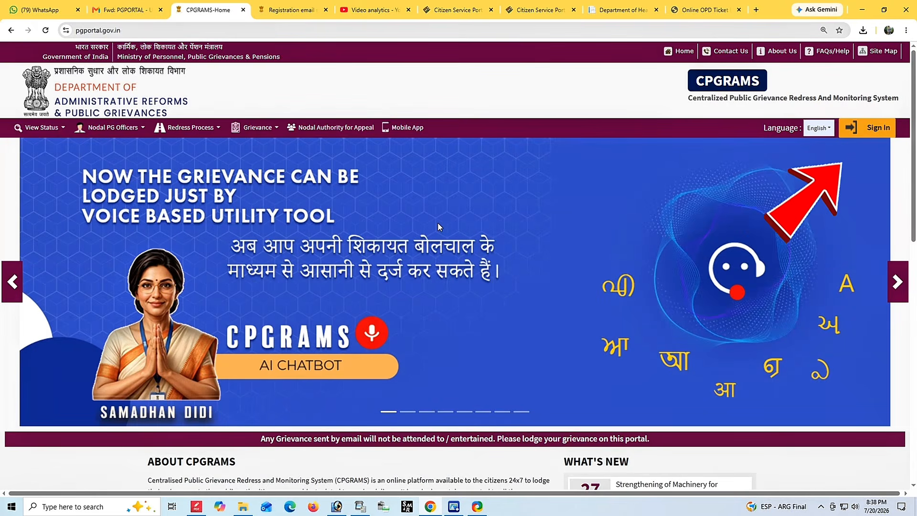
left_click(866, 128)
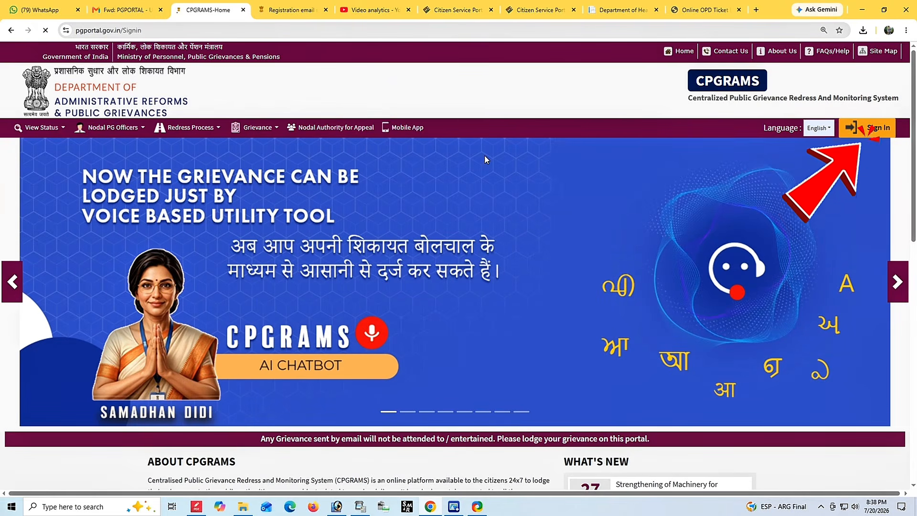
Log in with the new username, its password and the displayed security code.
scroll(567, 212, "down", 1)
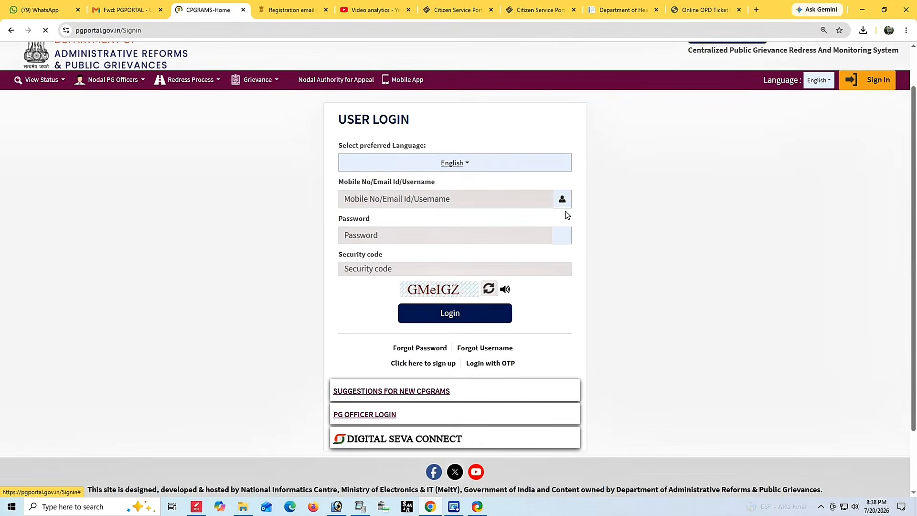
left_click(359, 199)
key("ctrl+v")
left_click(359, 234)
type("******")
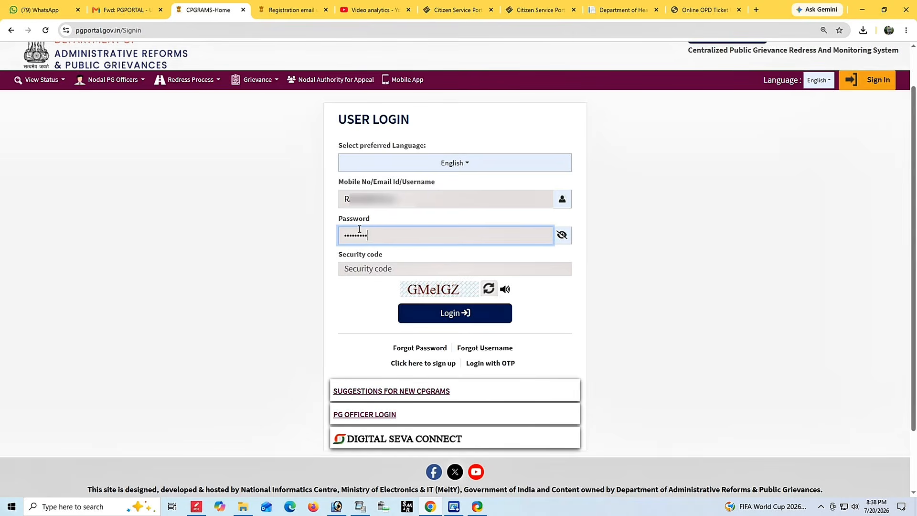
left_click(376, 272)
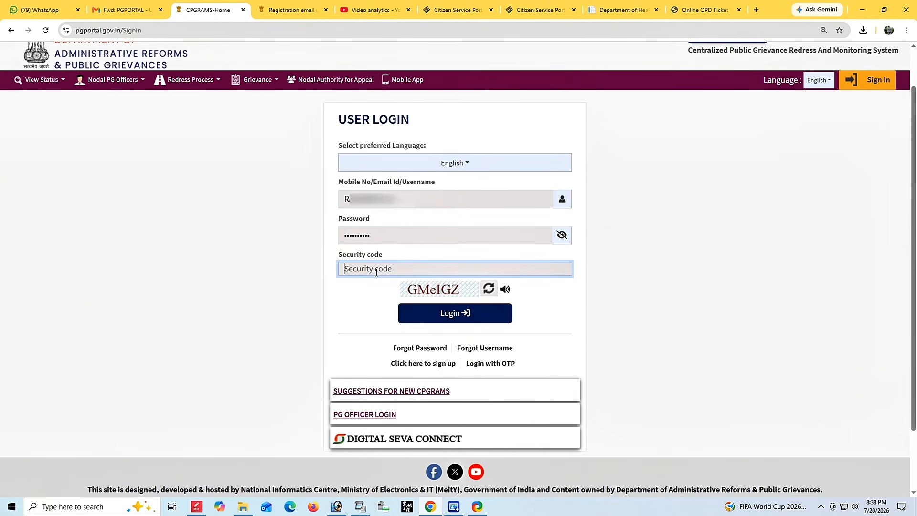
type("G")
type("MeIGZ")
left_click(447, 317)
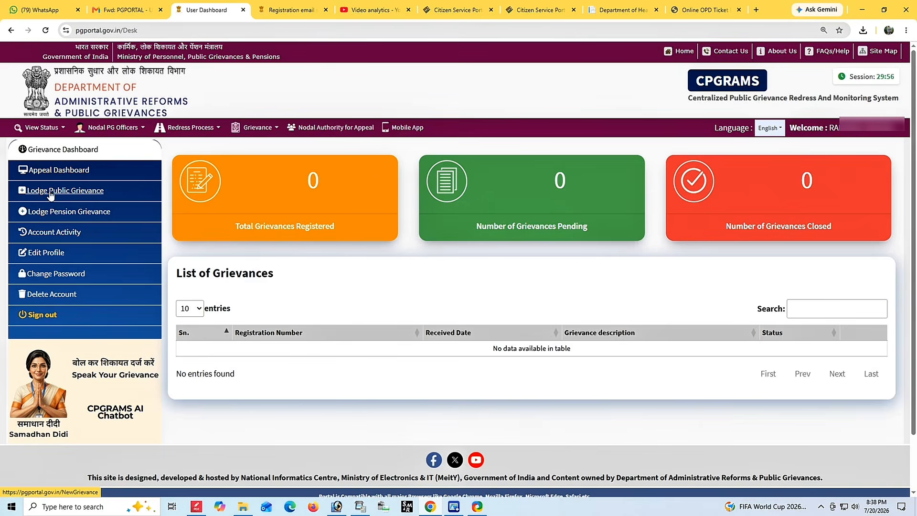
Start a public grievance and accept the declaration that it is not an excluded category.
left_click(76, 194)
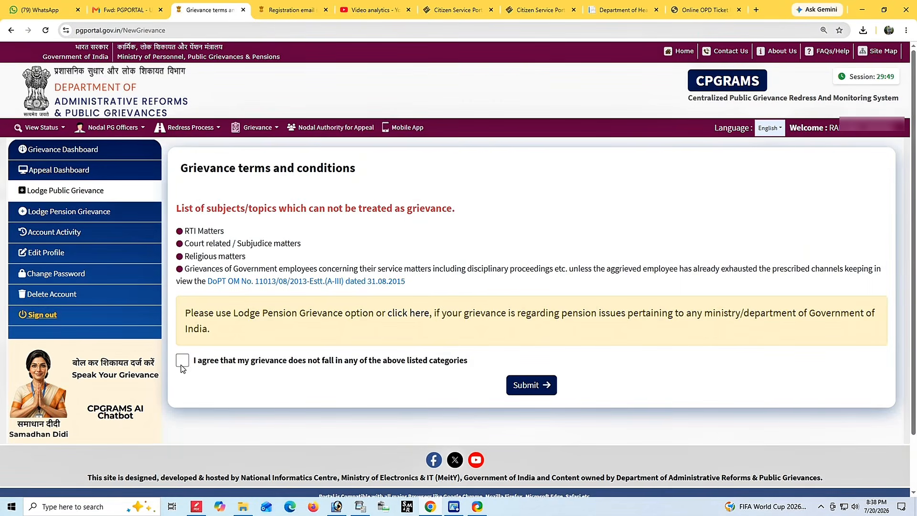
left_click(178, 364)
left_click_drag(257, 233, 279, 280)
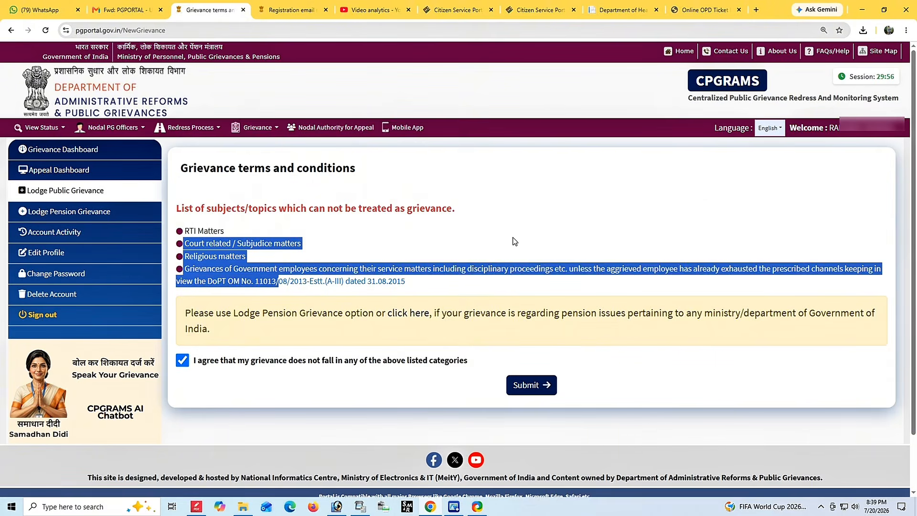
left_click(512, 237)
left_click(533, 383)
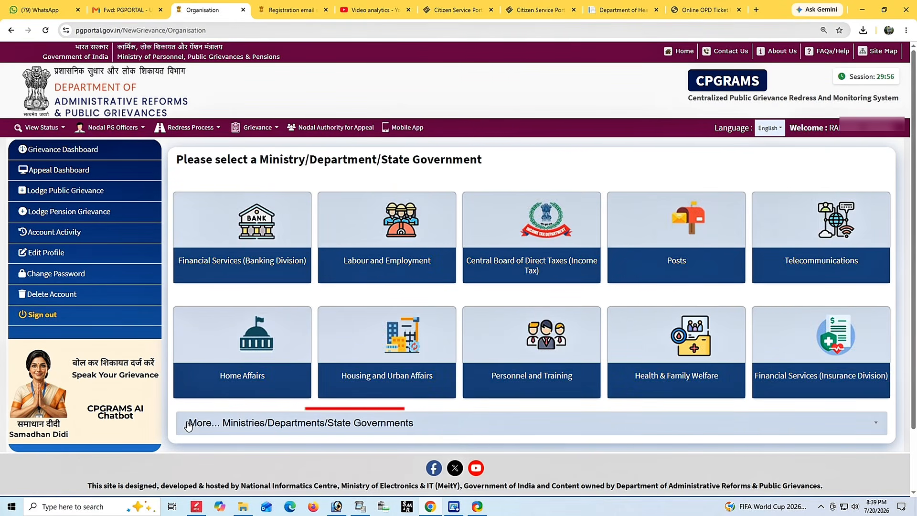
Search the full ministry list for 'rura' and choose Rural Development.
left_click(404, 421)
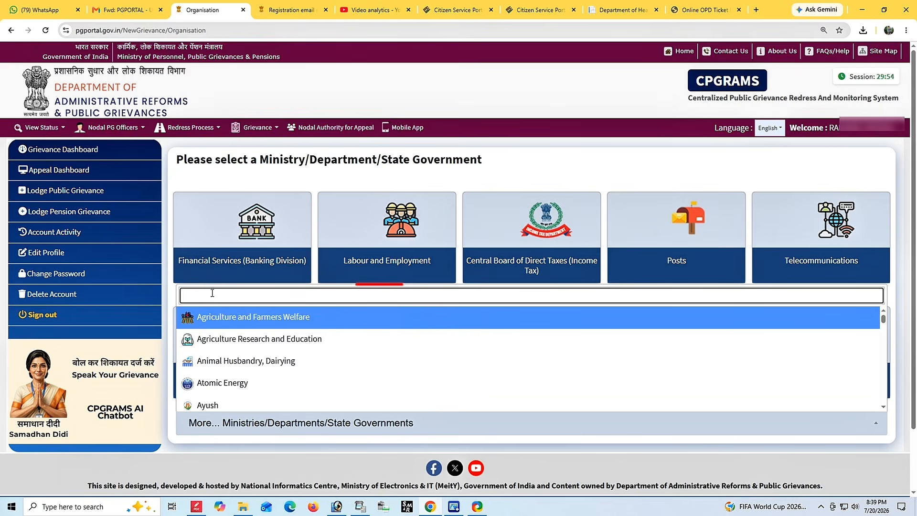
type("rura")
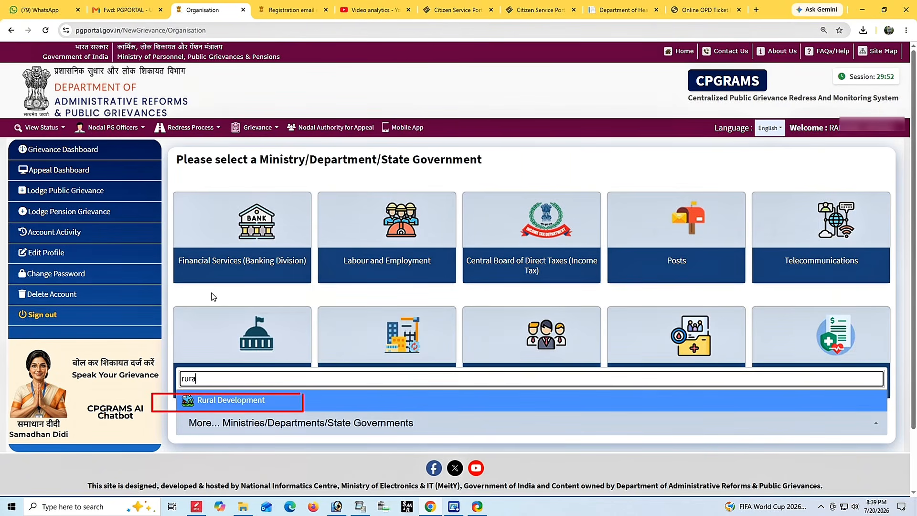
left_click(236, 400)
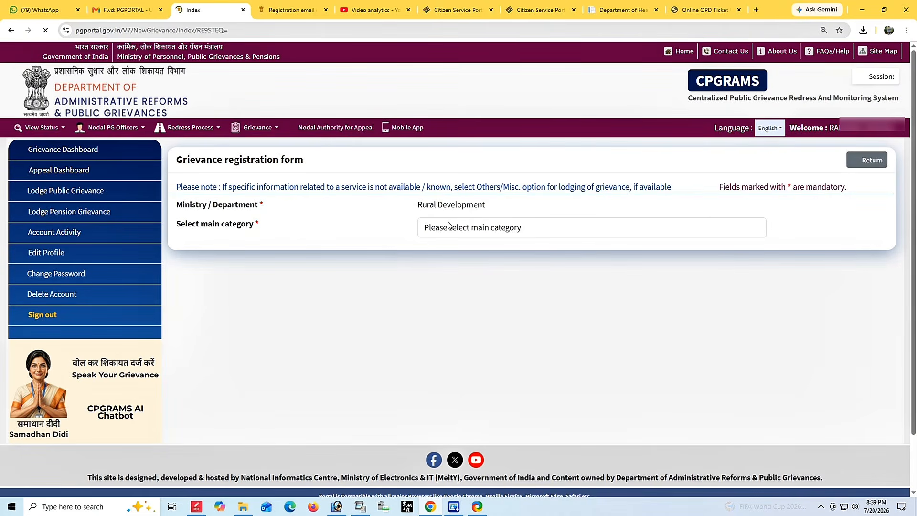
Set the category to Government Schemes Related, then Pradhan Mantri Awaas Yojana Gramin (Rural).
left_click(447, 228)
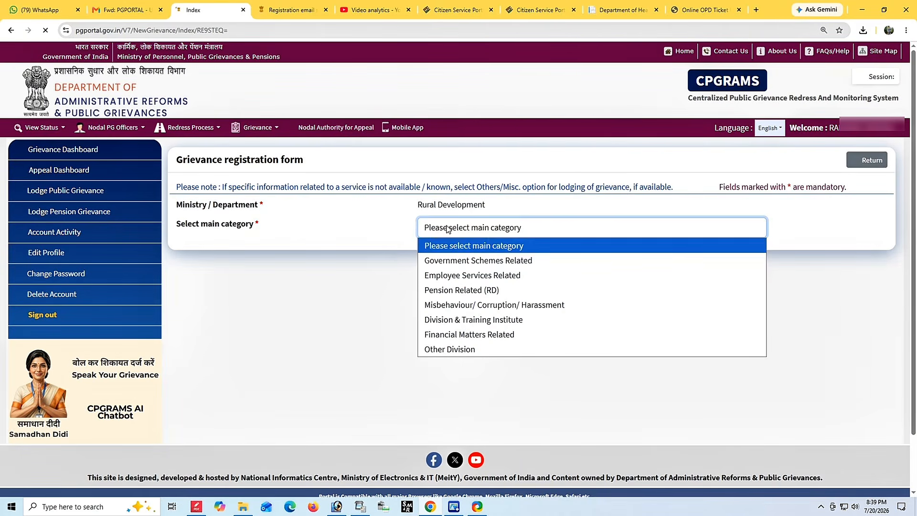
left_click(497, 269)
left_click(459, 256)
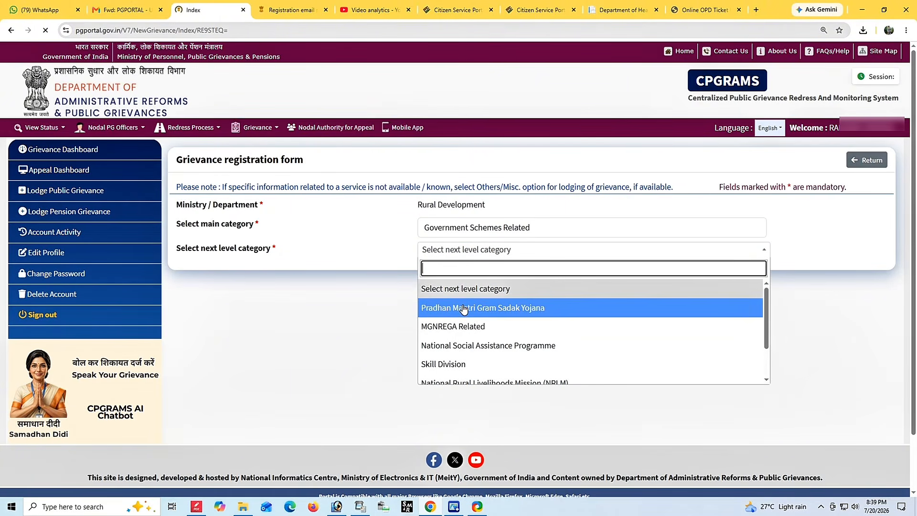
scroll(501, 346, "down", 2)
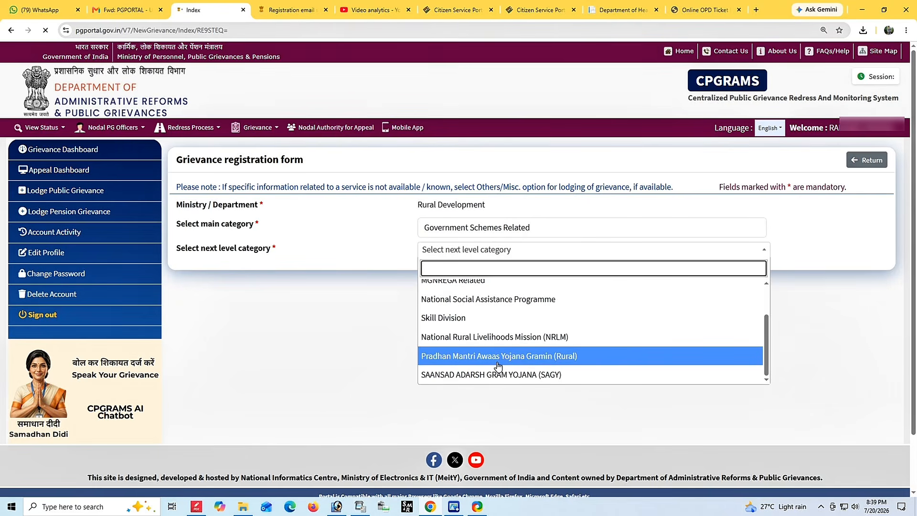
left_click(497, 366)
Choose Request/ Representation, then the new house option with name not included in PWL.
left_click(471, 270)
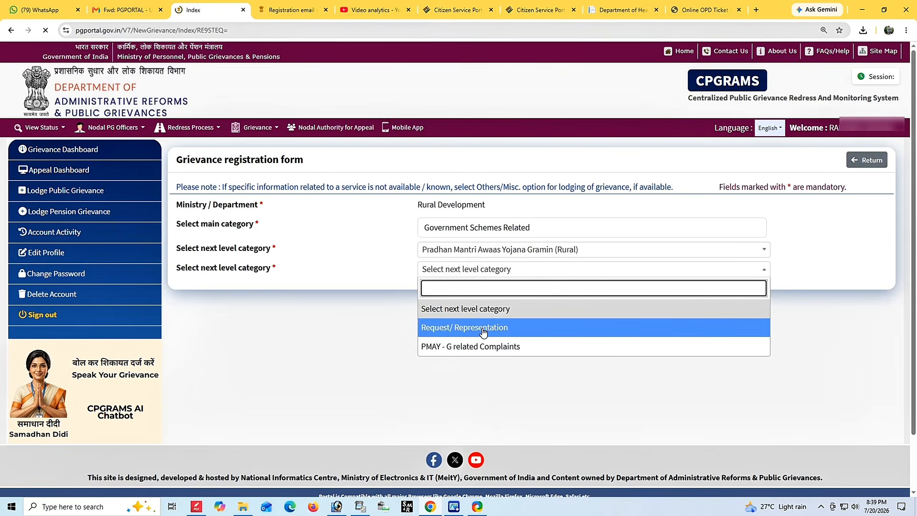
left_click(483, 330)
left_click(465, 295)
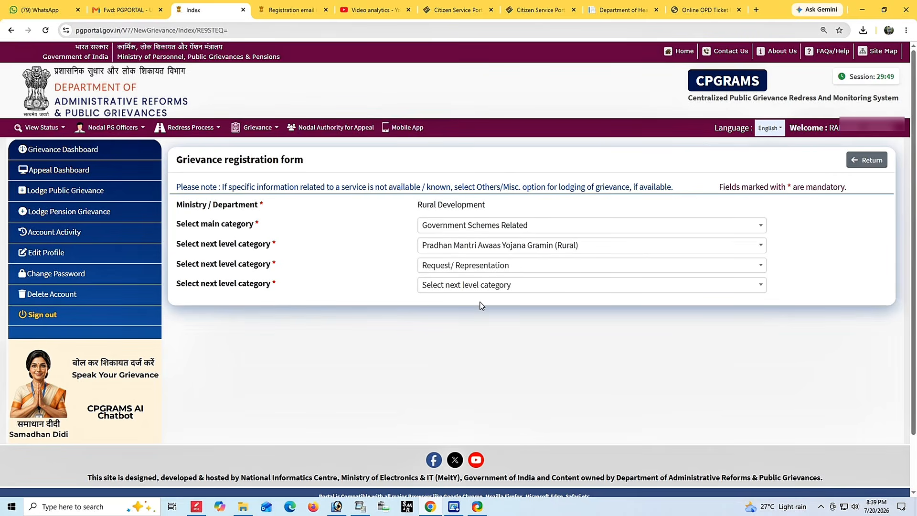
left_click(469, 288)
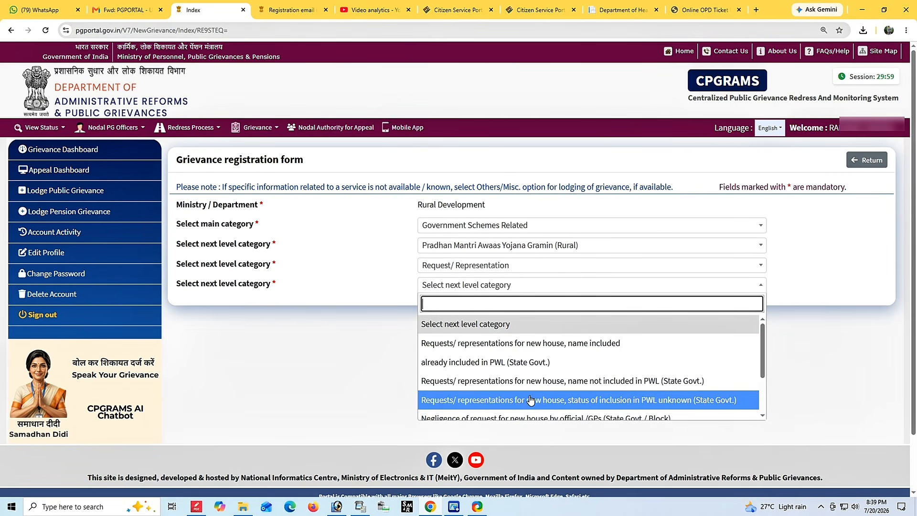
scroll(529, 400, "down", 3)
scroll(532, 396, "up", 2)
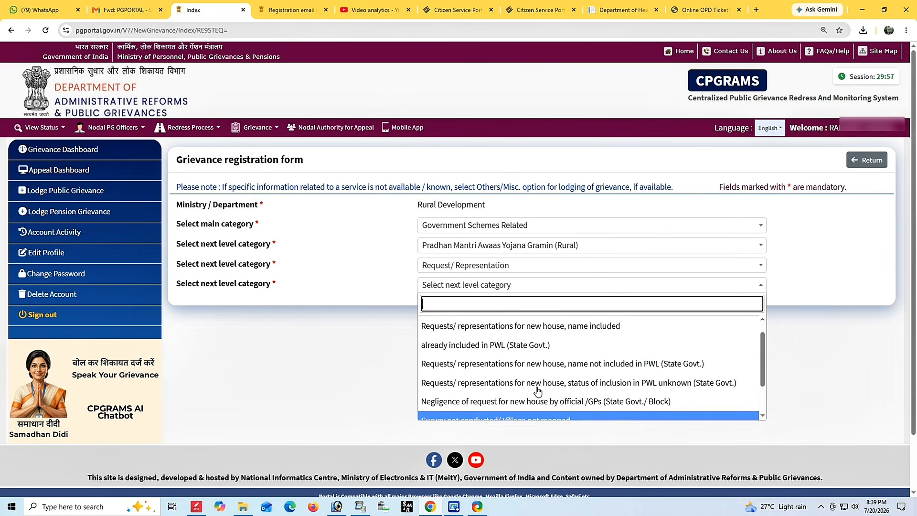
left_click(580, 369)
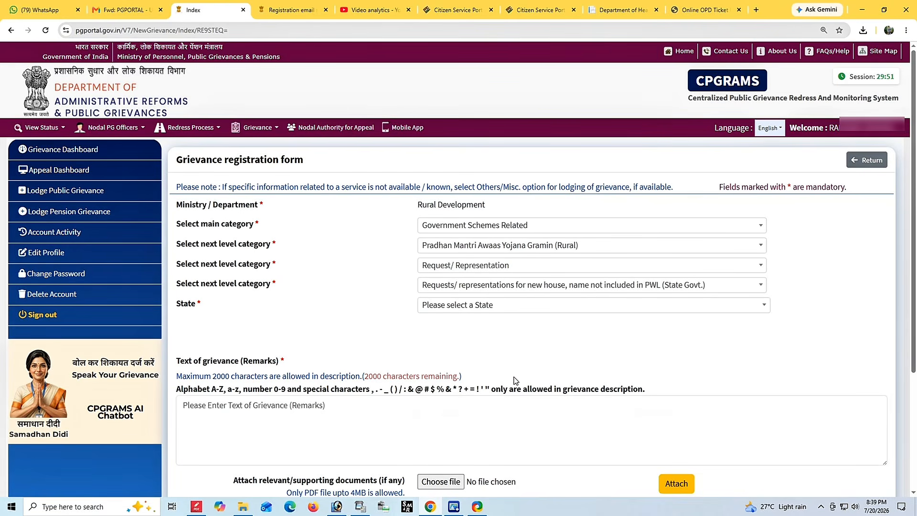
scroll(586, 362, "down", 1)
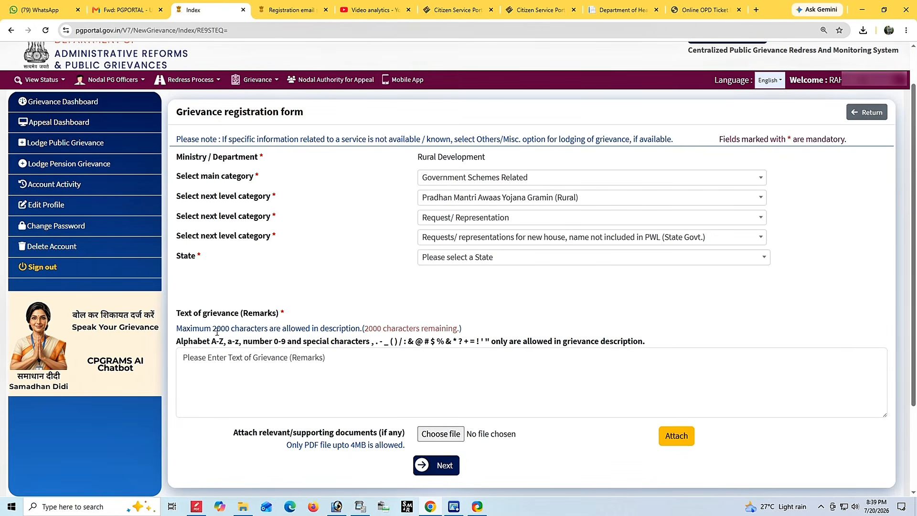
mouse_move(176, 319)
left_mouse_down()
mouse_move(331, 319)
mouse_move(576, 338)
mouse_move(646, 335)
mouse_move(654, 325)
left_mouse_up()
left_click(656, 328)
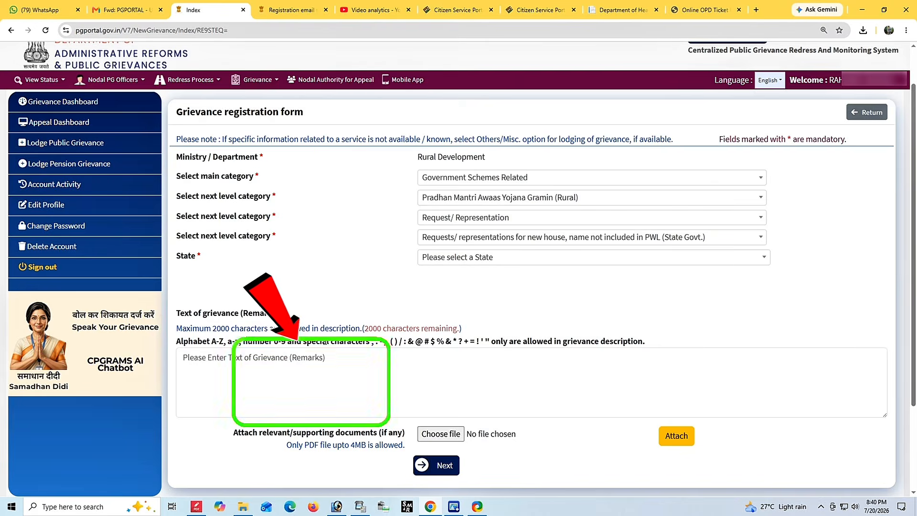
left_click(329, 378)
left_click_drag(232, 432, 412, 448)
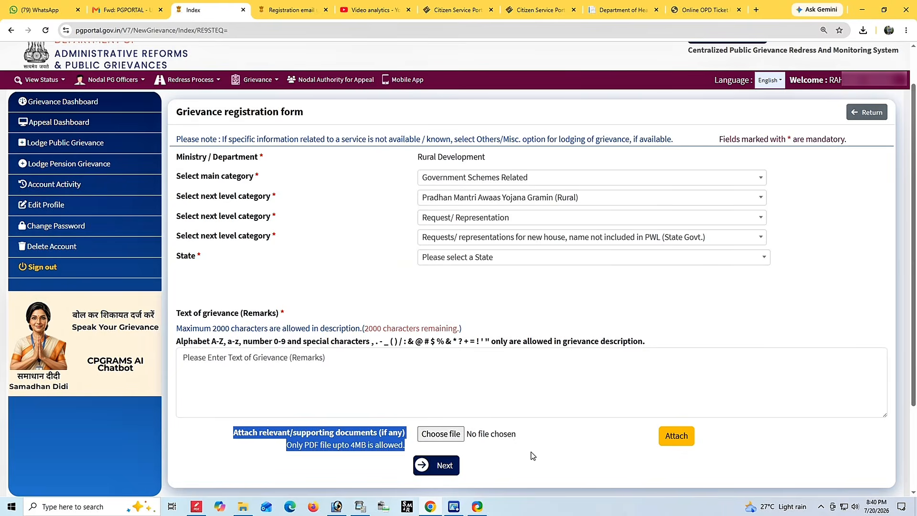
left_click(565, 457)
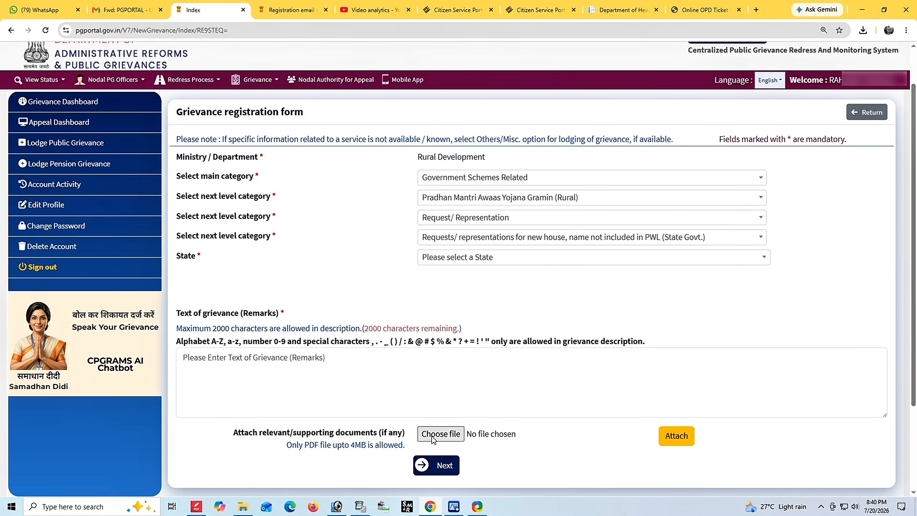
In WhatsApp Web, expand the long green grievance message and select its entire text.
left_click(58, 6)
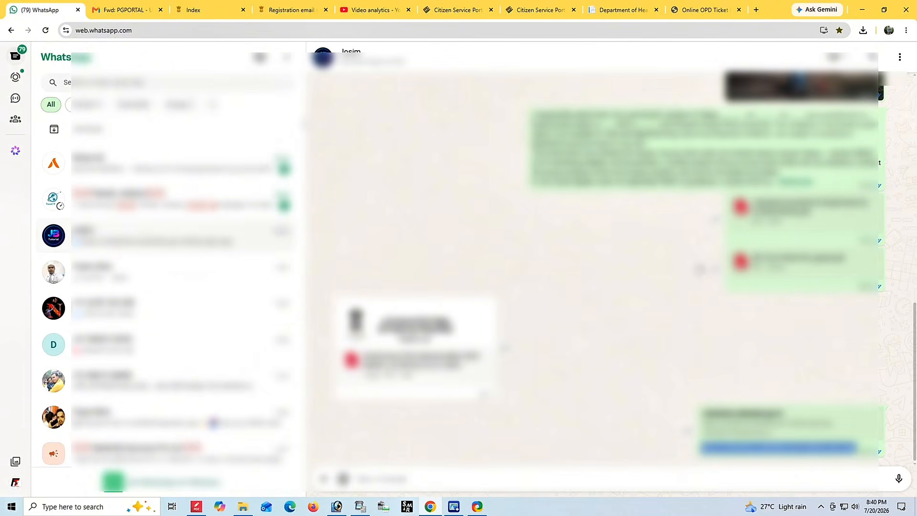
left_click_drag(531, 117, 813, 184)
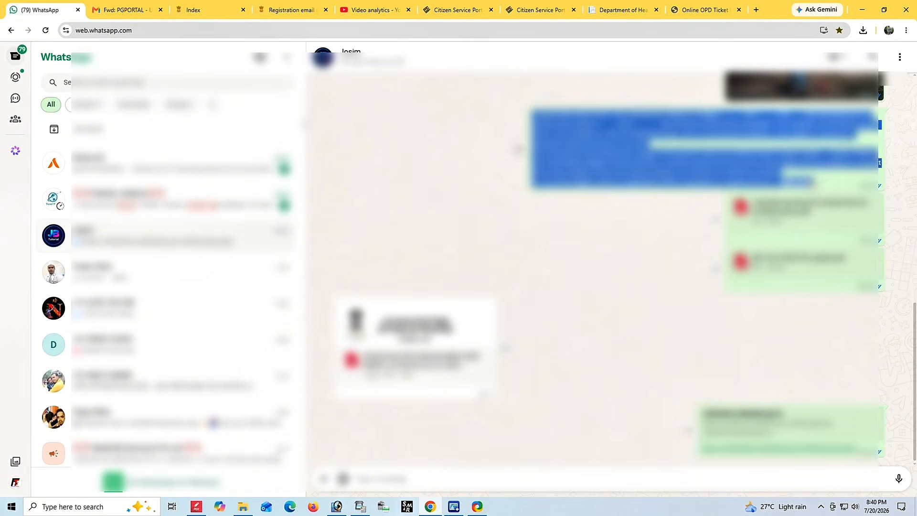
left_click(798, 182)
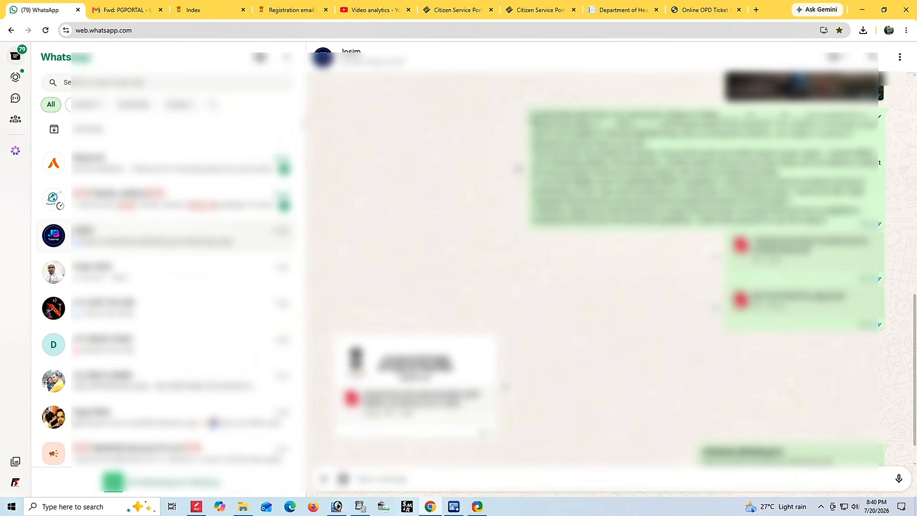
left_click_drag(828, 221, 532, 115)
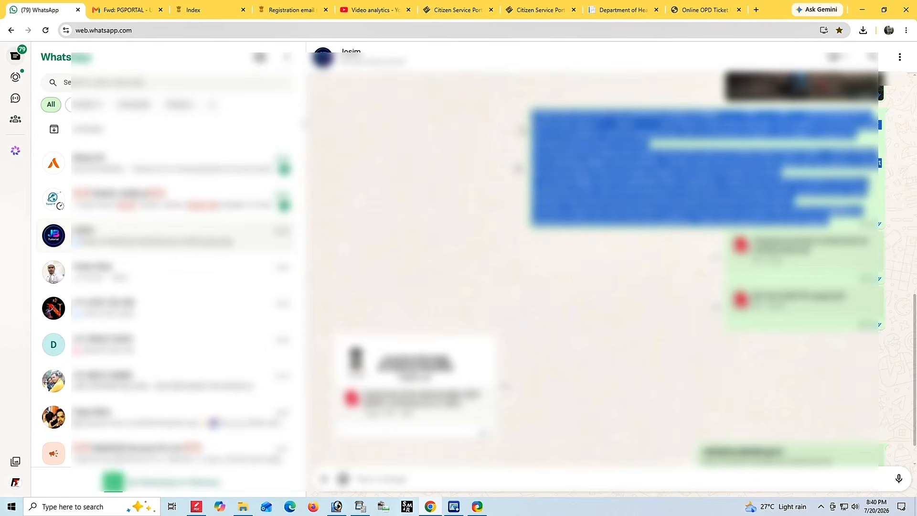
left_click(678, 10)
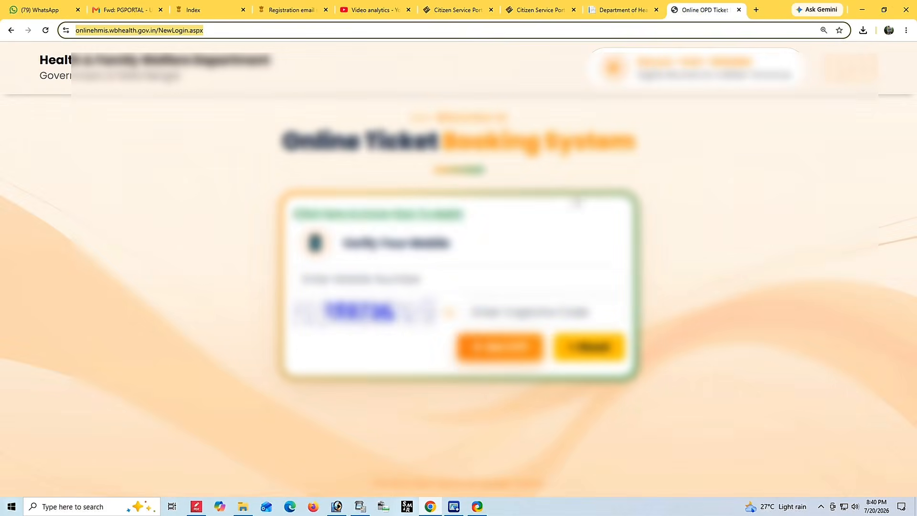
left_click(628, 9)
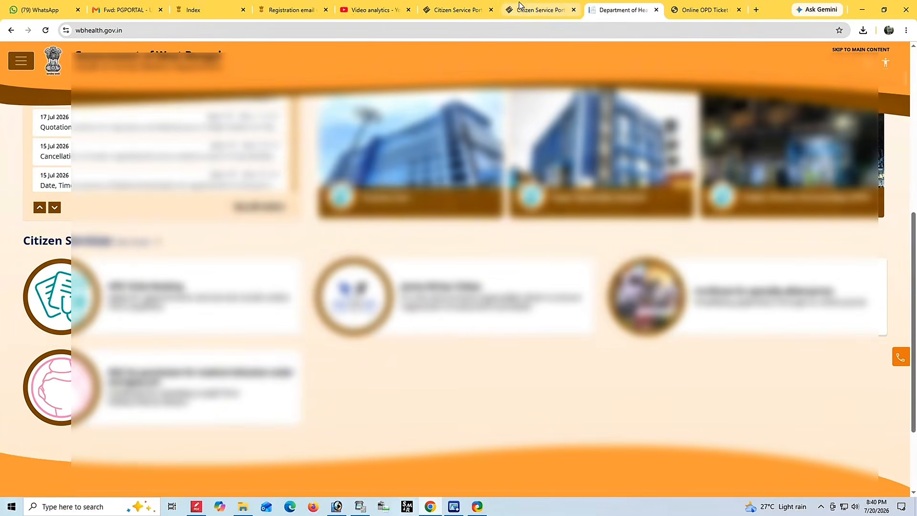
Paste the copied grievance letter into the CPGRAMS Text of grievance box.
left_click(191, 8)
left_click(322, 379)
key("ctrl+v")
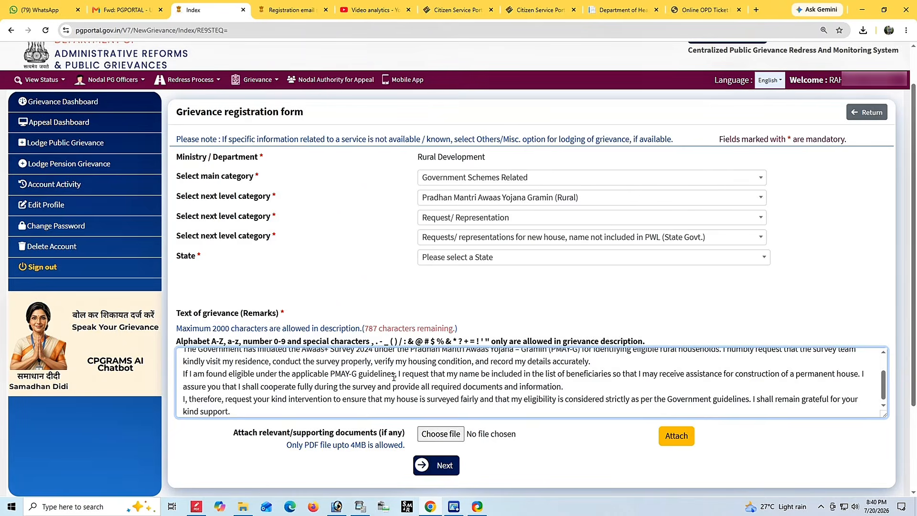
scroll(393, 377, "up", 2)
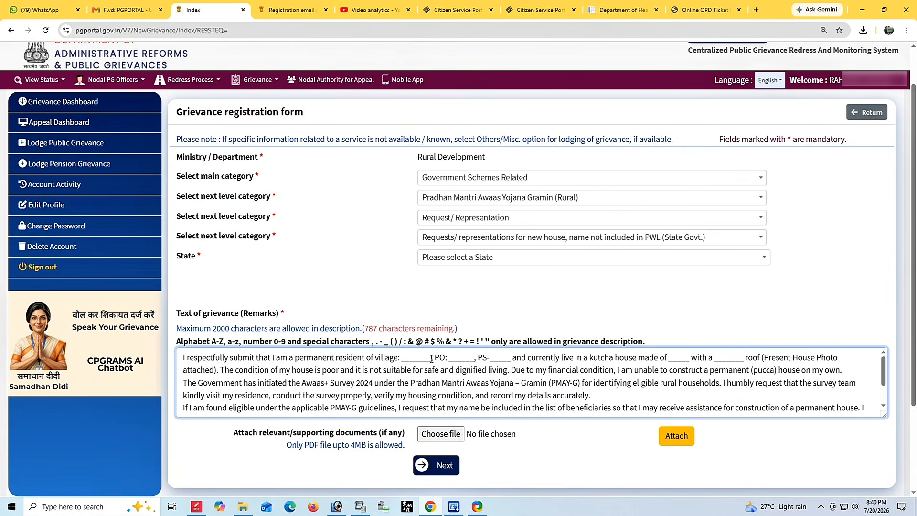
Replace the first-line underscore placeholders with the village and district details.
key("BackSpace")
key("BackSpace")
key("BackSpace")
key("BackSpace")
key("BackSpace")
key("BackSpace")
key("BackSpace")
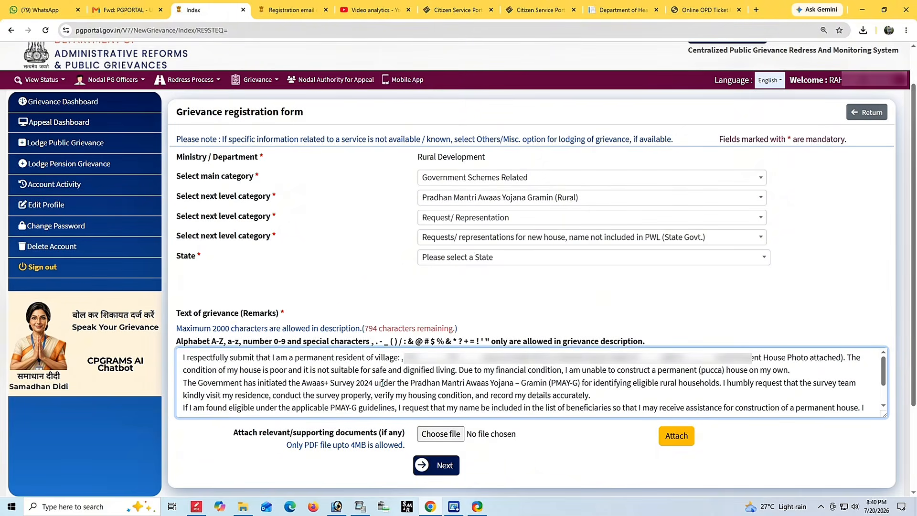
type("K")
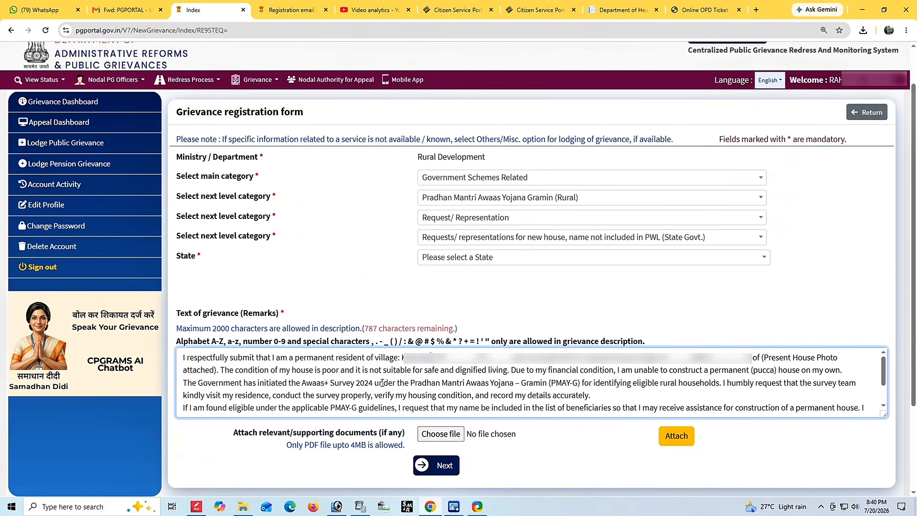
type("a")
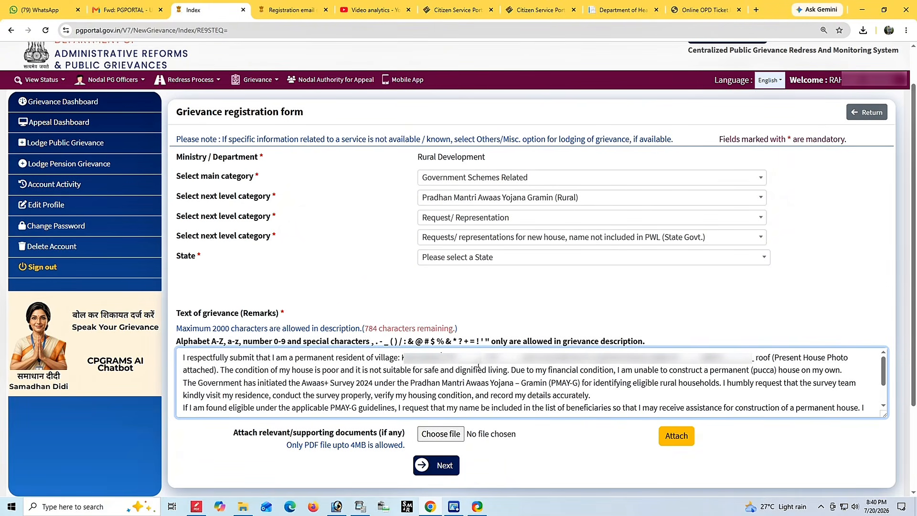
left_click_drag(484, 357, 459, 358)
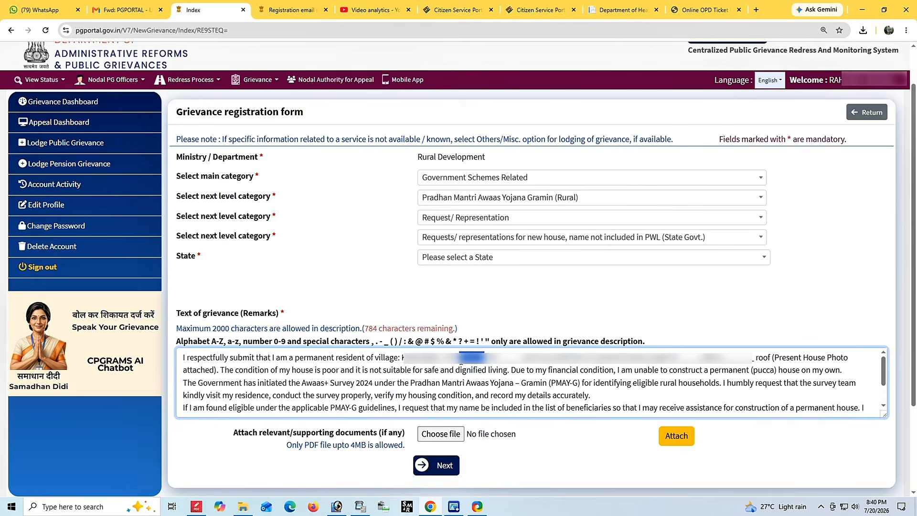
type("???????????")
key("BackSpace")
key("BackSpace")
key("BackSpace")
type("___")
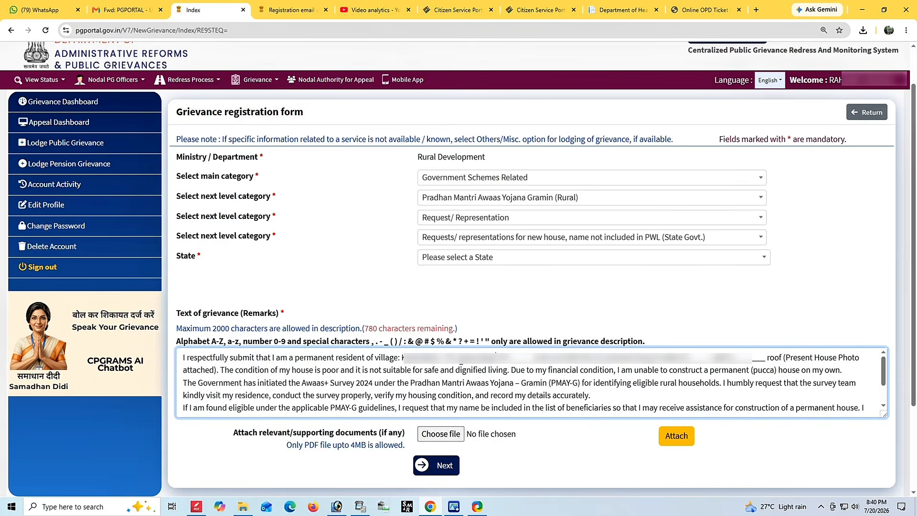
left_click_drag(530, 363, 512, 363)
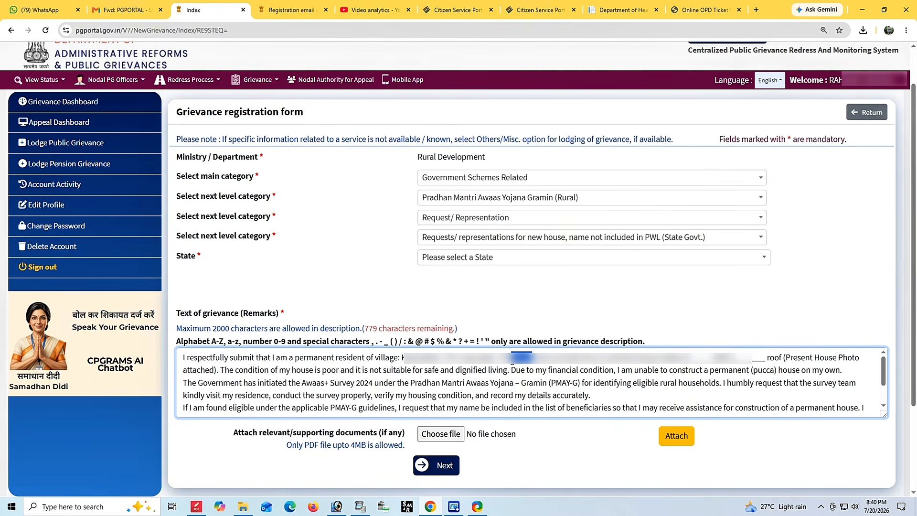
key("BackSpace")
type("__")
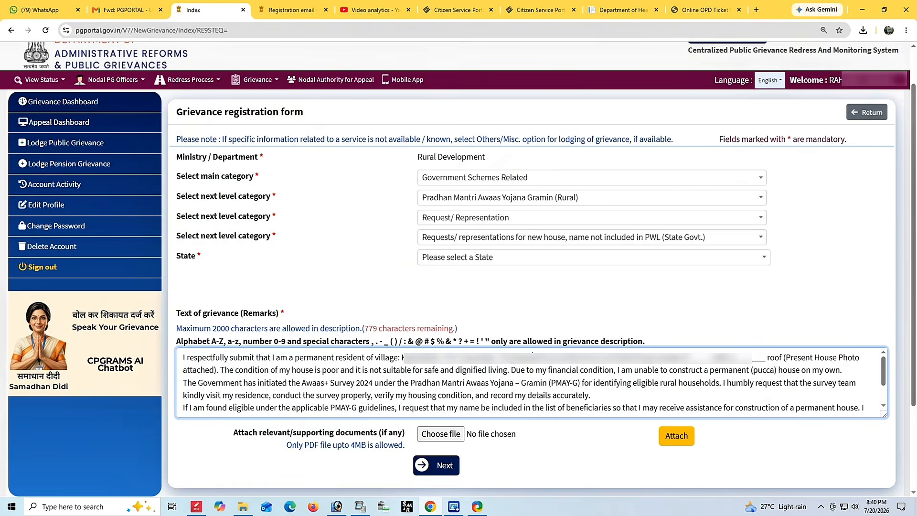
type("istric")
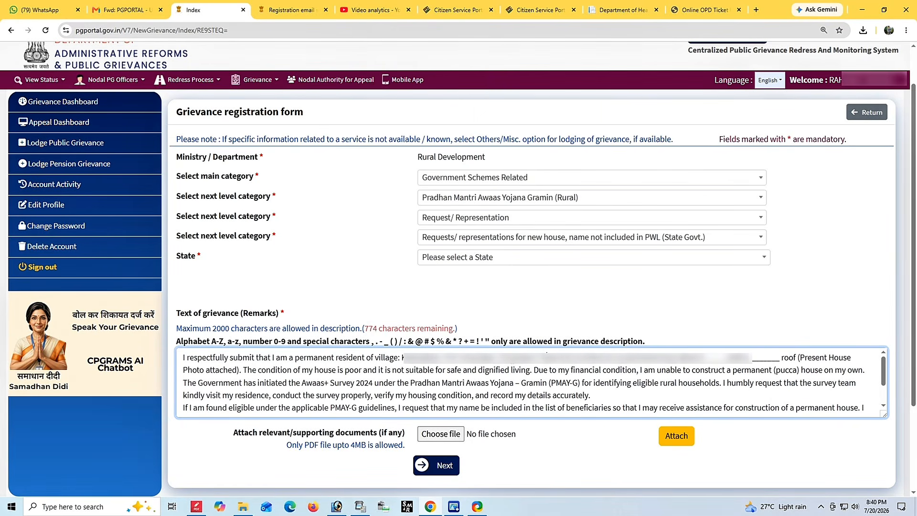
type("t Jamui")
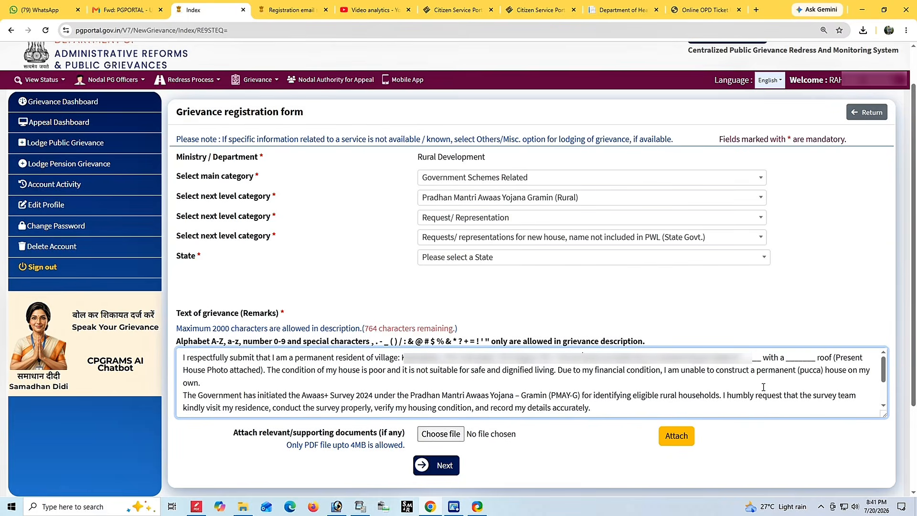
Remove the leftover placeholder and state the roof material as 'Tin'.
left_click_drag(760, 357, 740, 357)
key("BackSpace")
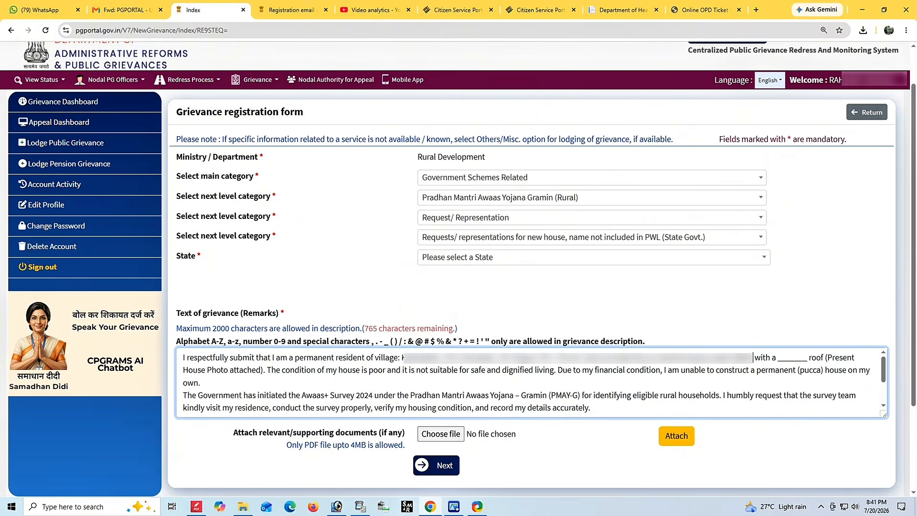
left_click_drag(807, 358, 779, 358)
type("Tin")
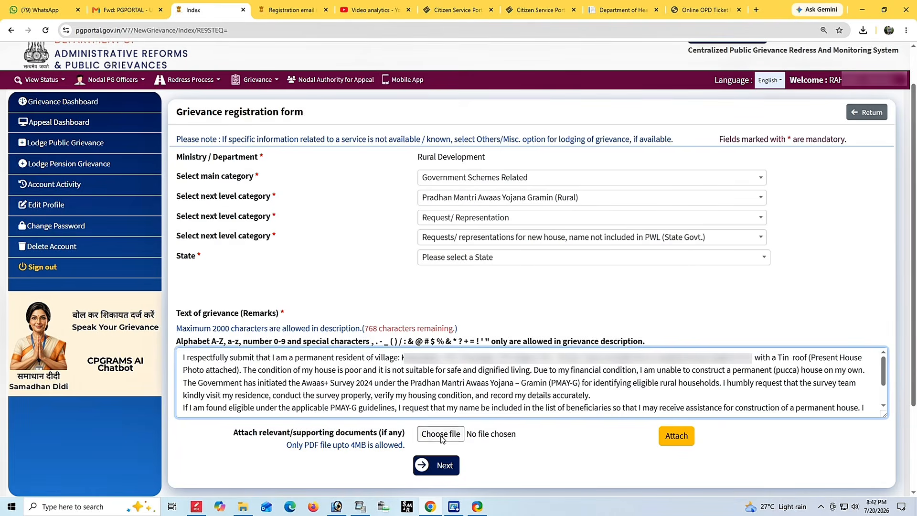
Attach the 953 KB documents PDF from the Desktop to the grievance.
left_click(443, 436)
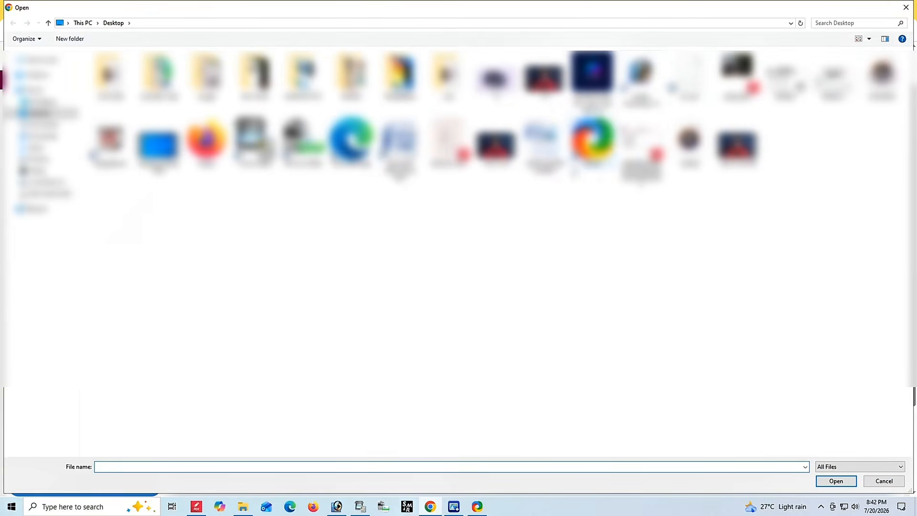
double_click(399, 145)
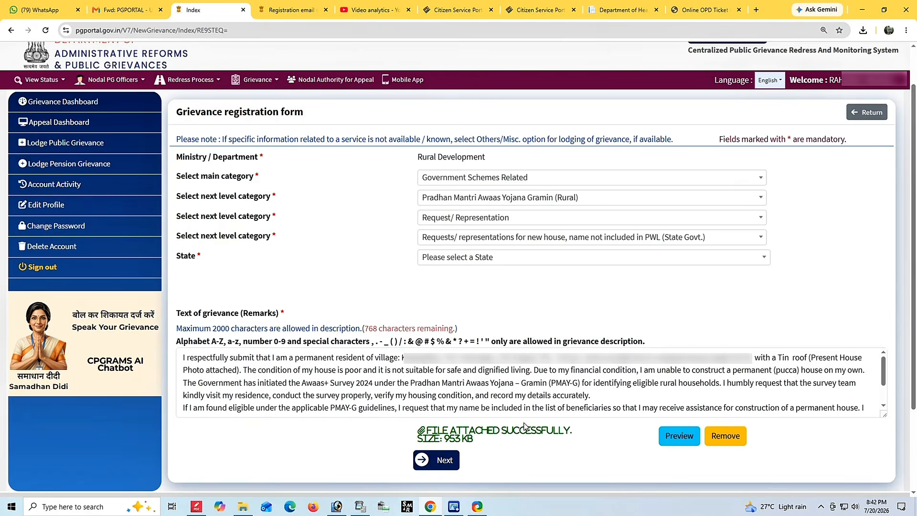
left_click_drag(445, 429, 554, 447)
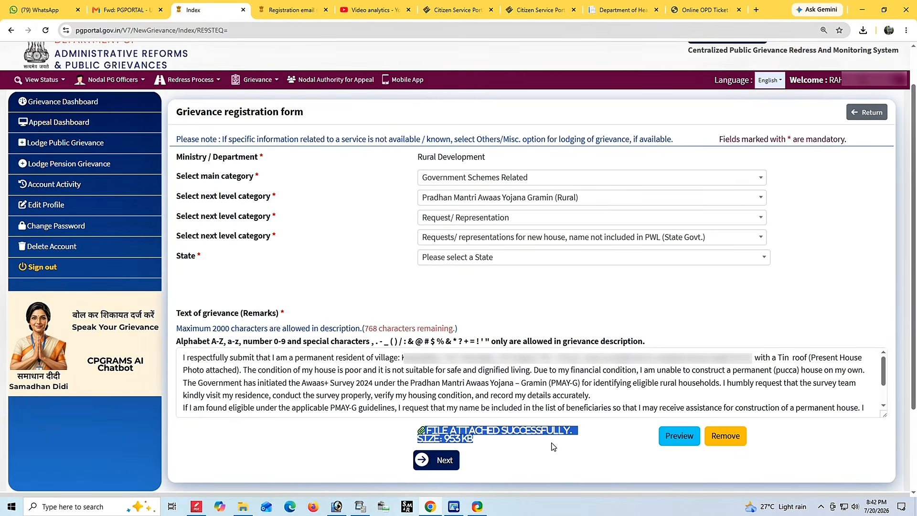
left_click(586, 455)
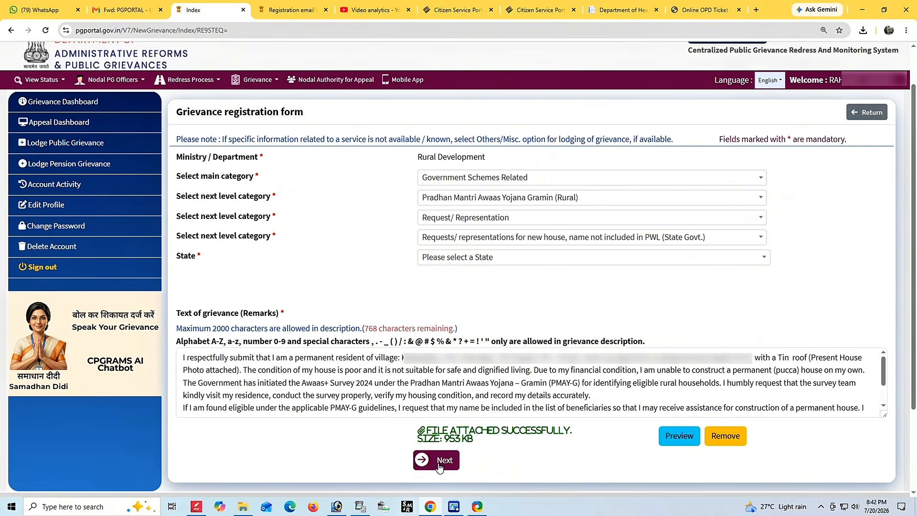
Move to the next part of the form and select West Bengal as the state.
left_click(438, 464)
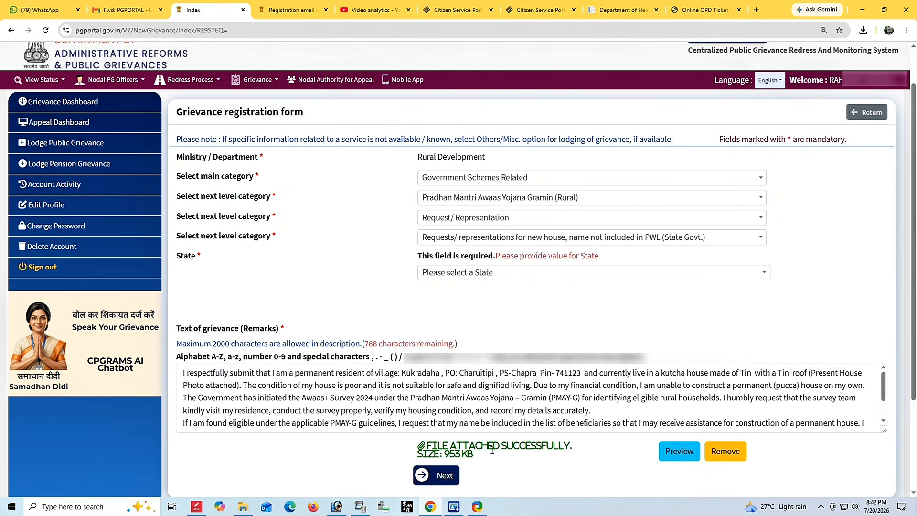
left_click(467, 275)
scroll(488, 352, "down", 3)
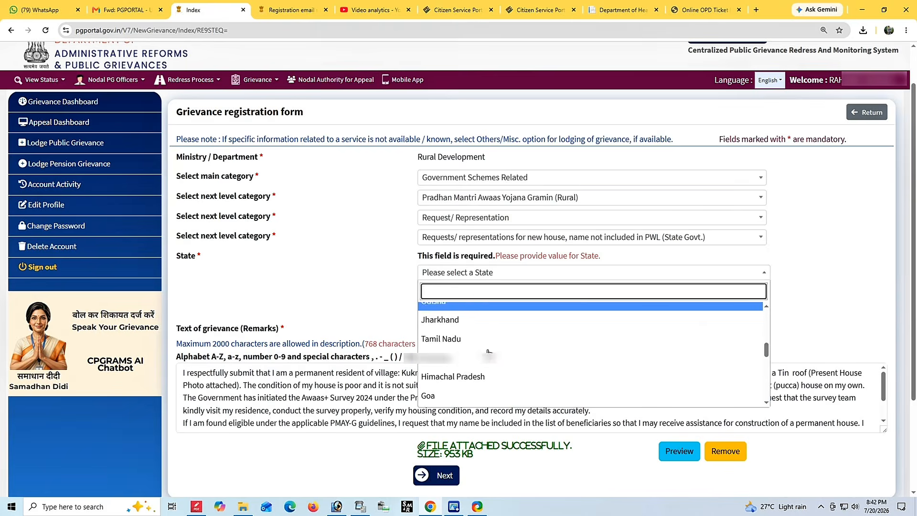
scroll(488, 352, "down", 3)
left_click(453, 329)
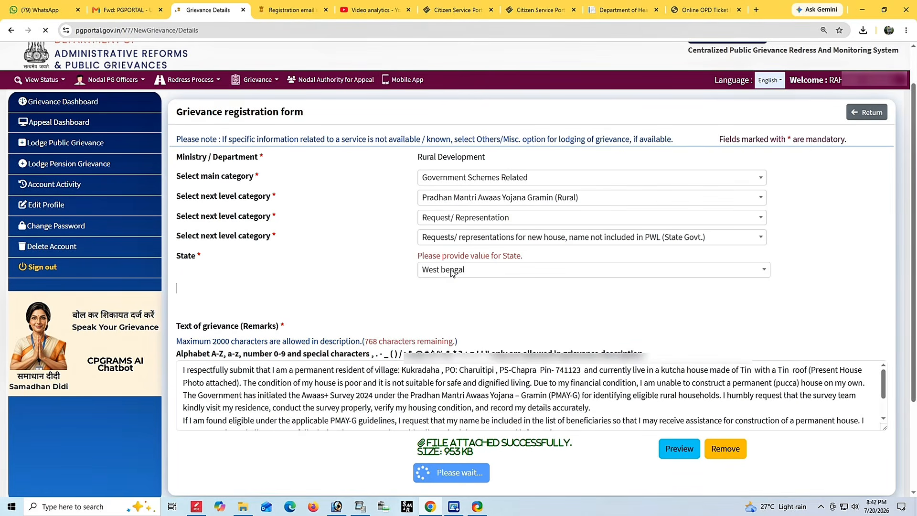
scroll(593, 322, "down", 1)
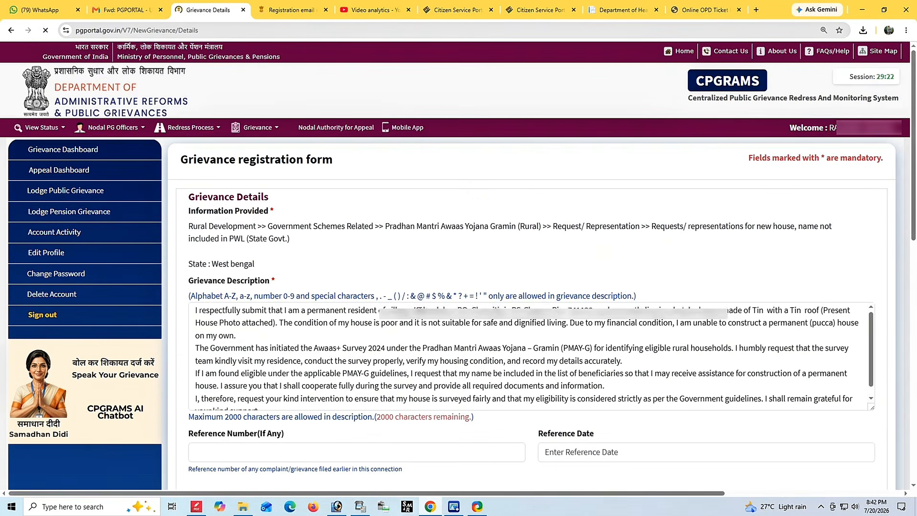
scroll(595, 321, "down", 4)
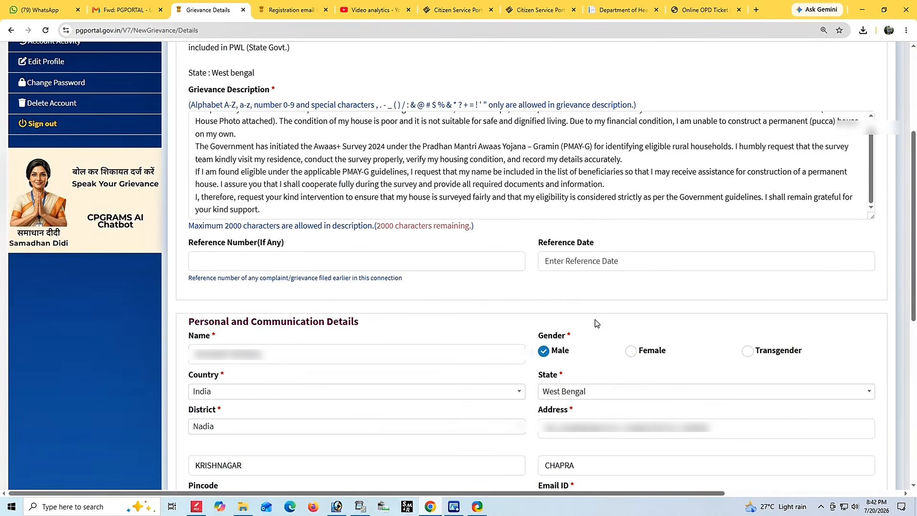
scroll(593, 321, "down", 4)
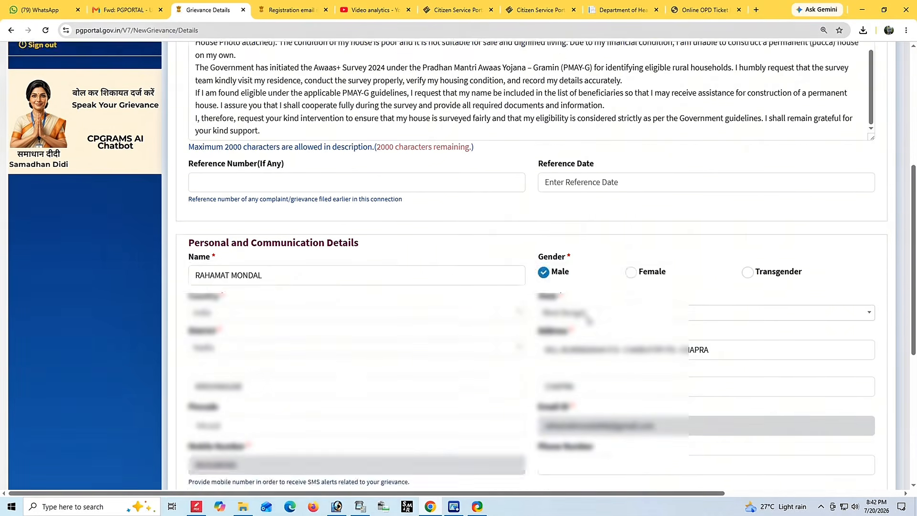
scroll(500, 178, "down", 2)
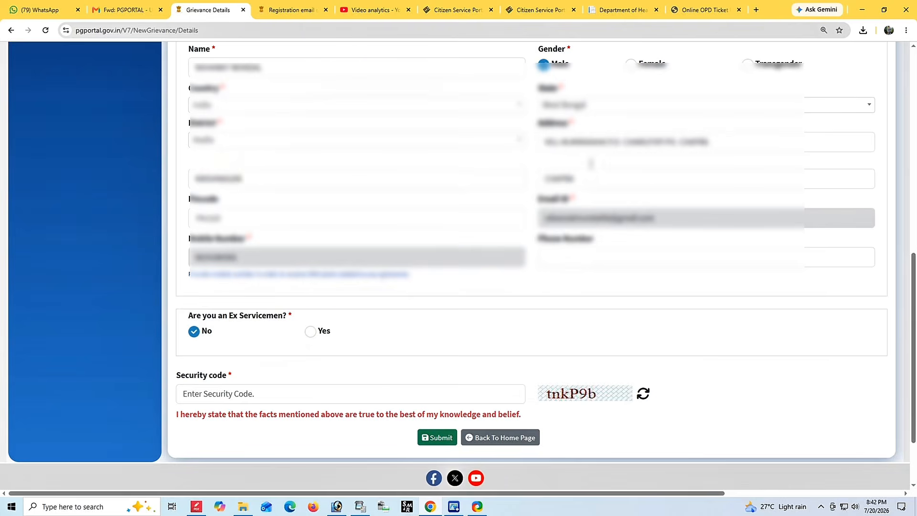
Enter the displayed security code and submit the grievance registration form.
left_click(257, 395)
type("tn")
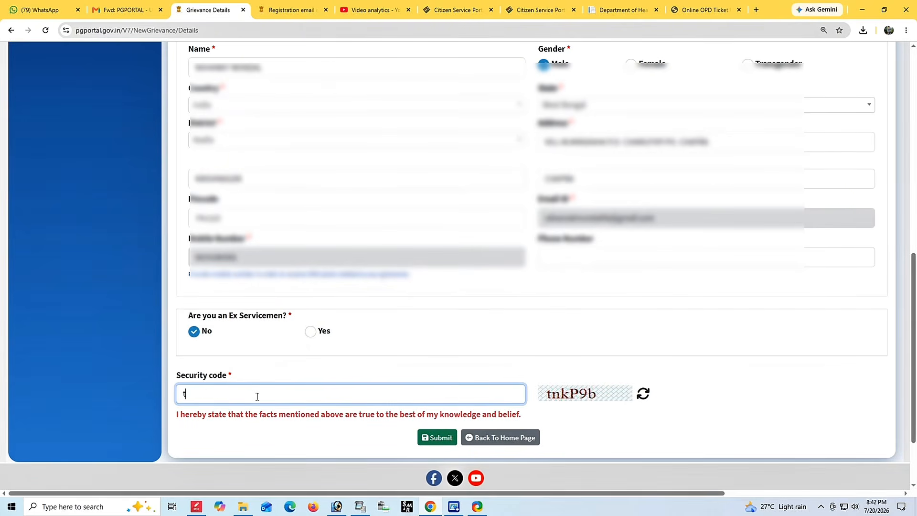
type("kP9b")
scroll(548, 362, "up", 2)
scroll(547, 363, "down", 2)
left_click(437, 440)
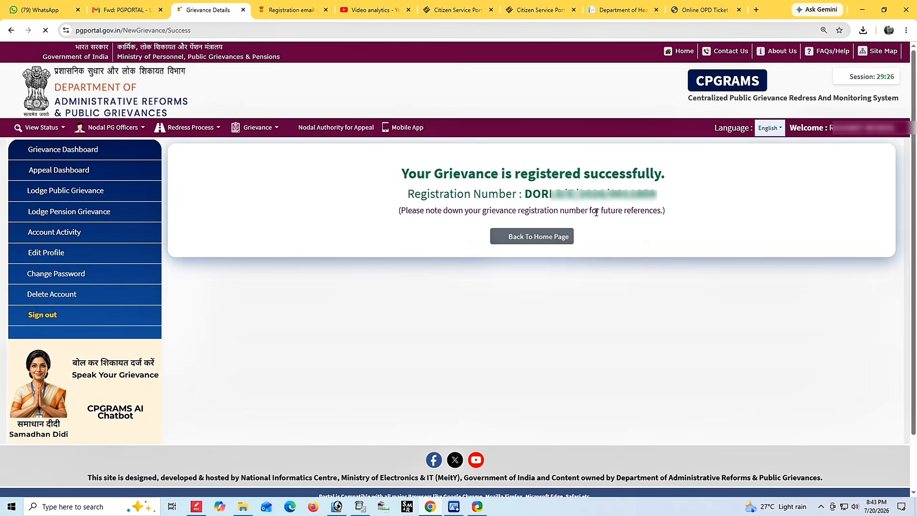
Select the registration number on the success page, then open the Grievance Dashboard listing it Under process.
left_click_drag(399, 182, 678, 200)
left_click(716, 218)
left_click_drag(525, 194, 671, 199)
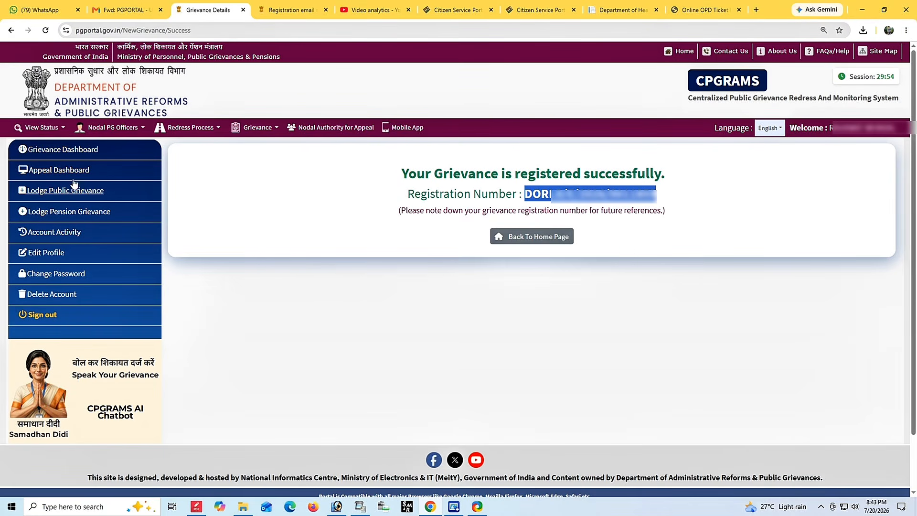
left_click(55, 172)
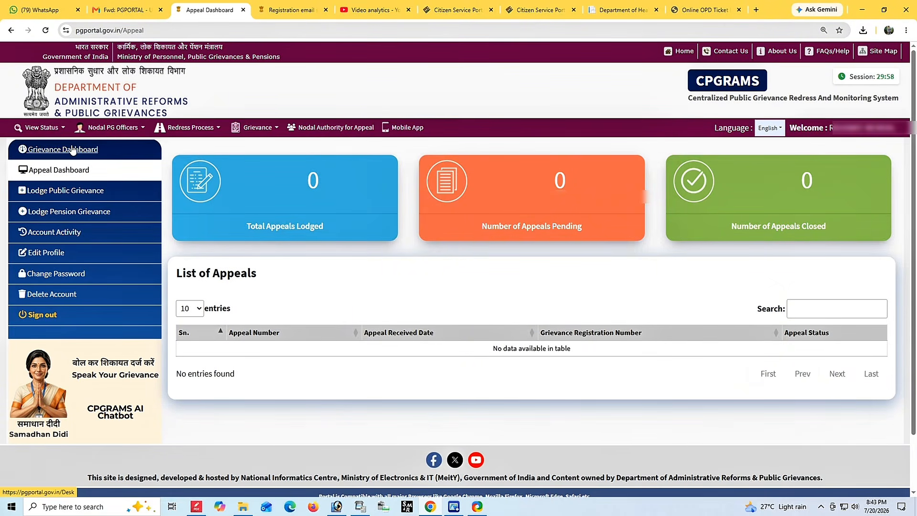
left_click(62, 151)
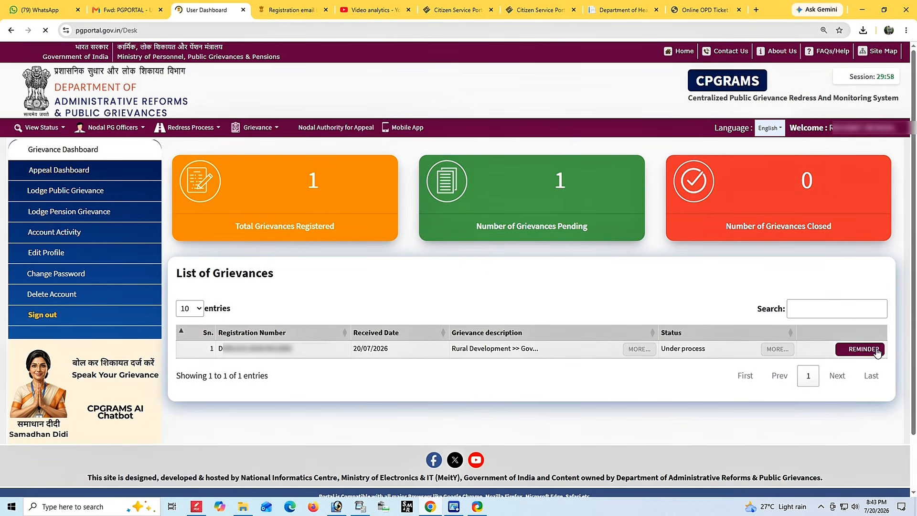
Open the grievance's status details and check its current status, Under process.
left_click(768, 352)
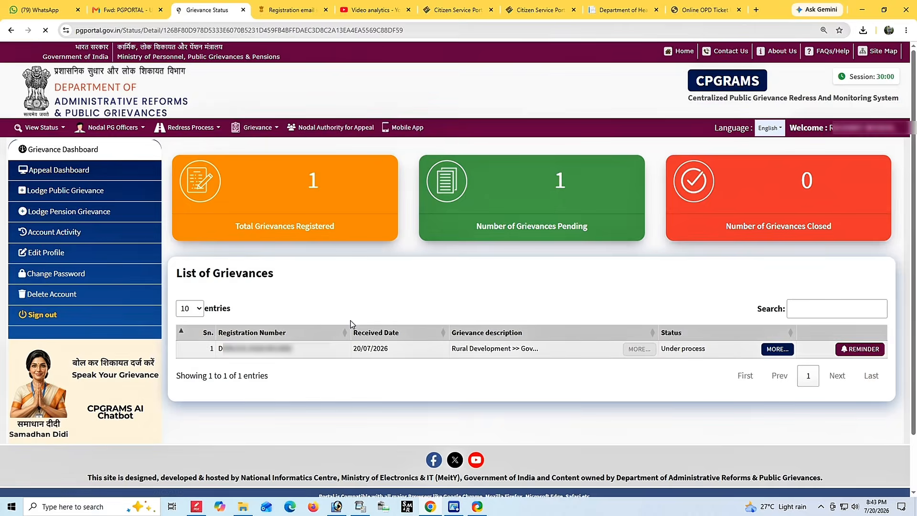
scroll(529, 318, "down", 3)
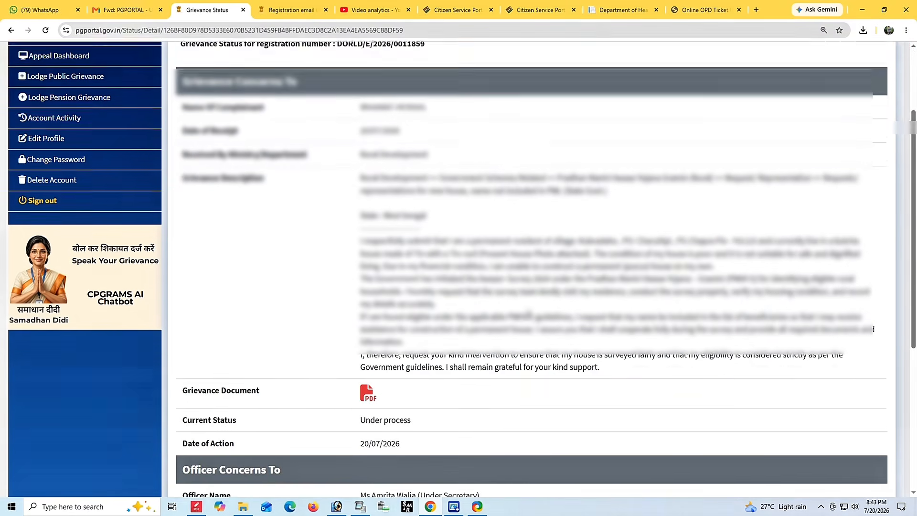
left_click_drag(355, 392, 436, 395)
left_click(482, 394)
scroll(482, 395, "down", 5)
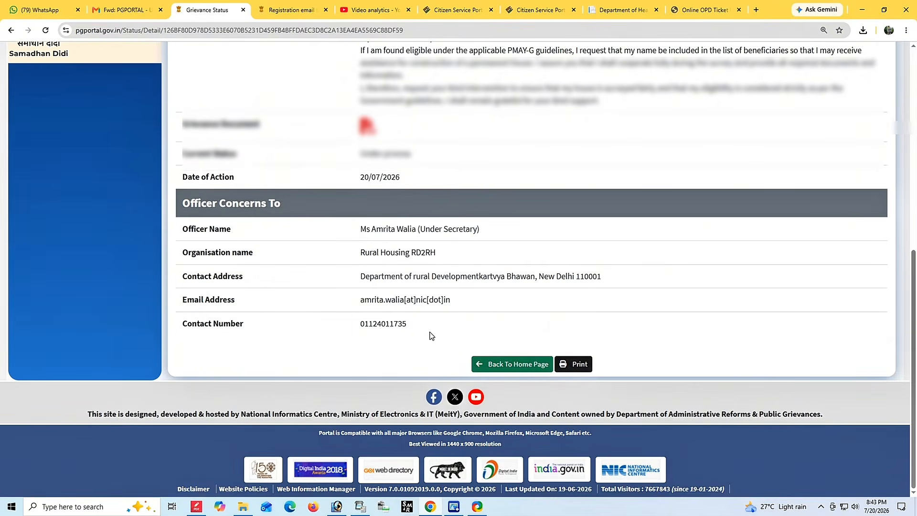
scroll(430, 331, "up", 2)
scroll(431, 331, "up", 5)
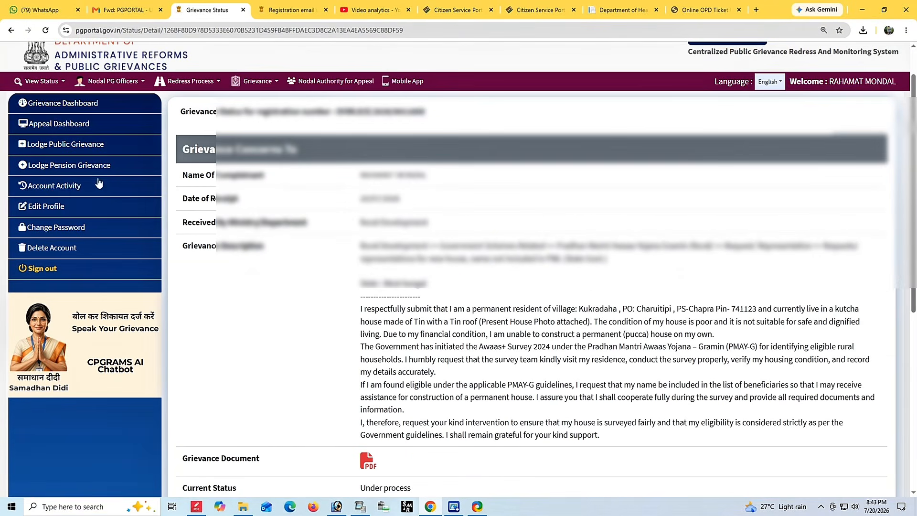
Back on the Grievance Dashboard, open the grievance's full details and review its communication history.
left_click(47, 103)
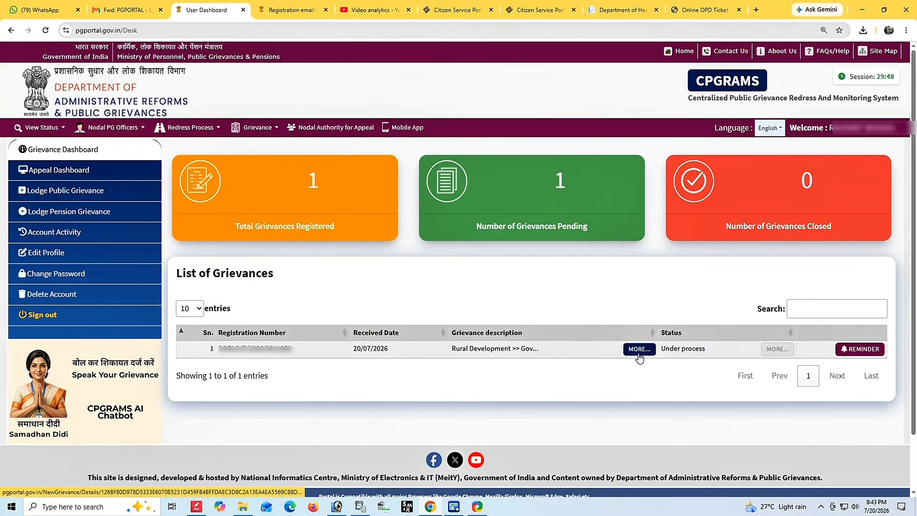
left_click(639, 350)
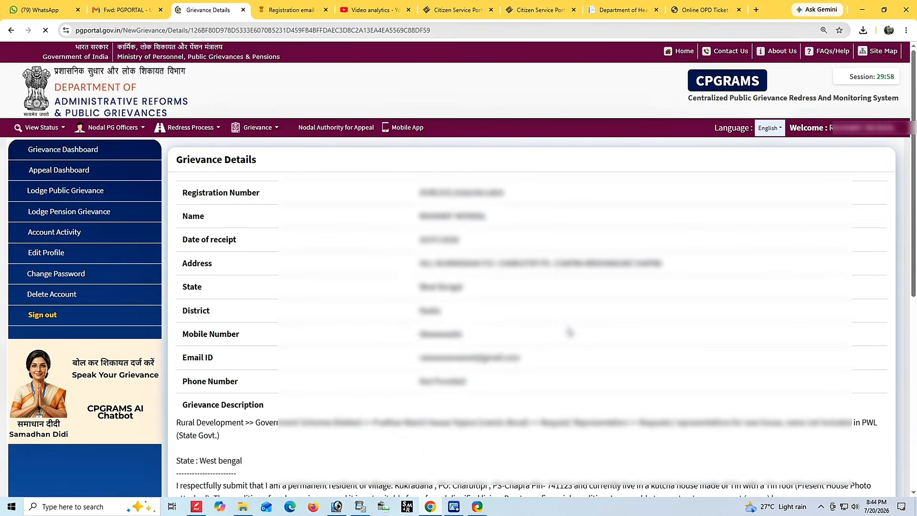
scroll(569, 332, "down", 5)
scroll(566, 382, "up", 1)
scroll(561, 429, "down", 3)
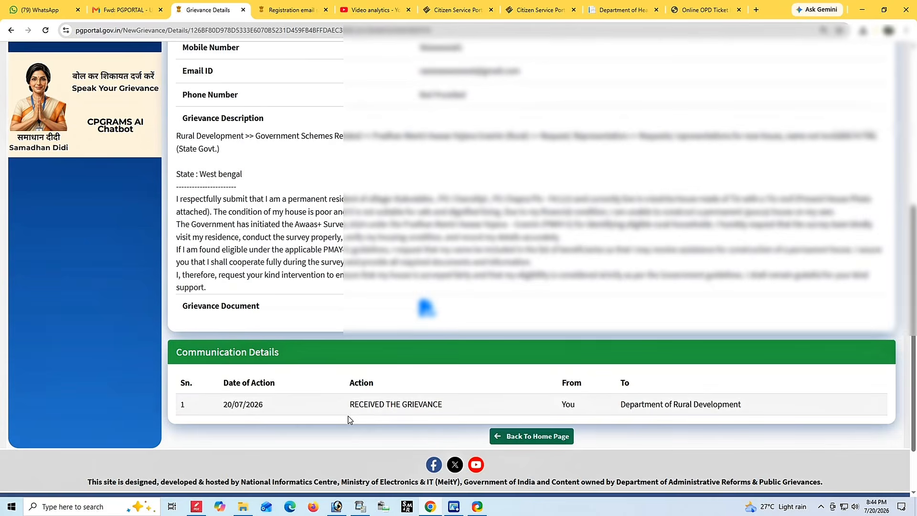
left_click_drag(215, 405, 790, 397)
left_click(788, 396)
scroll(627, 398, "up", 2)
scroll(628, 399, "up", 4)
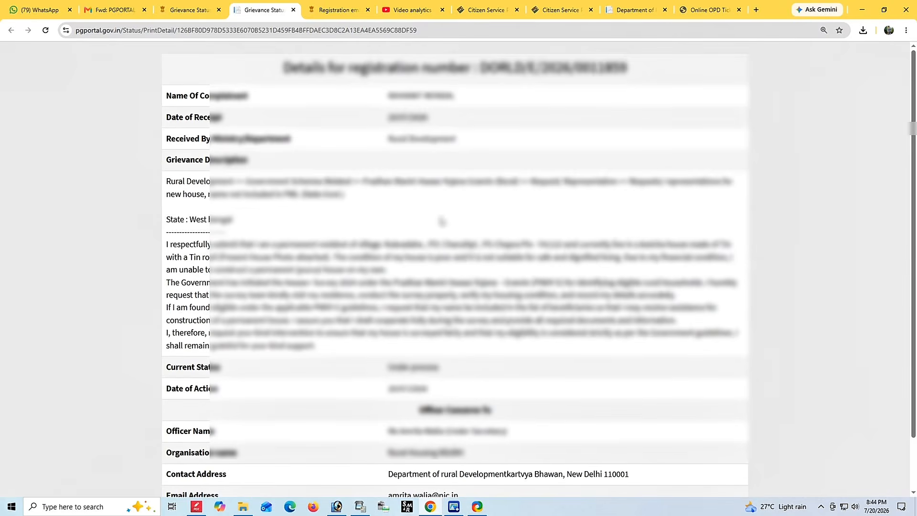
Print the grievance status details to a PDF using the Save as PDF destination.
scroll(442, 224, "down", 2)
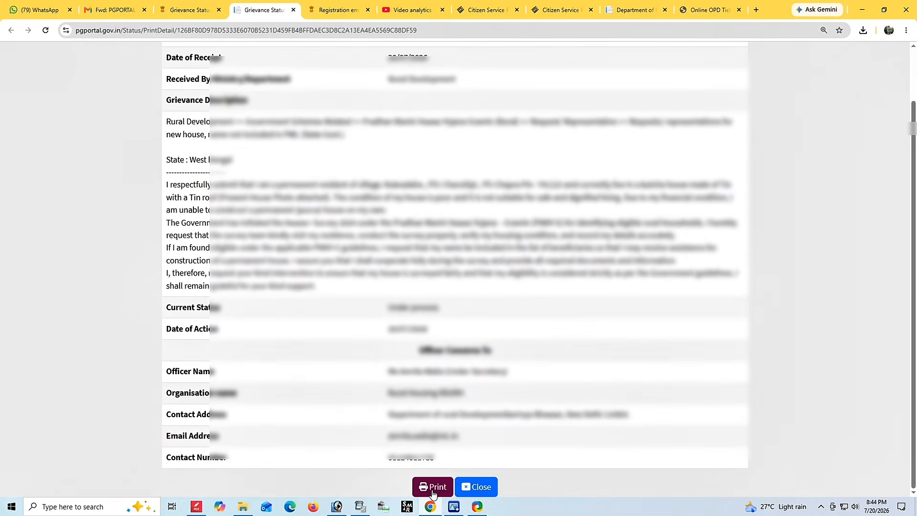
left_click(433, 492)
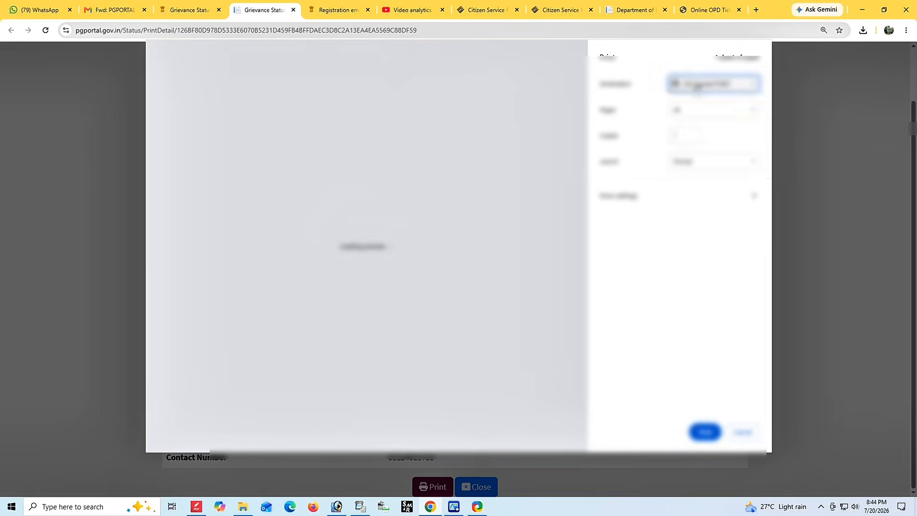
left_click(697, 85)
left_click(714, 134)
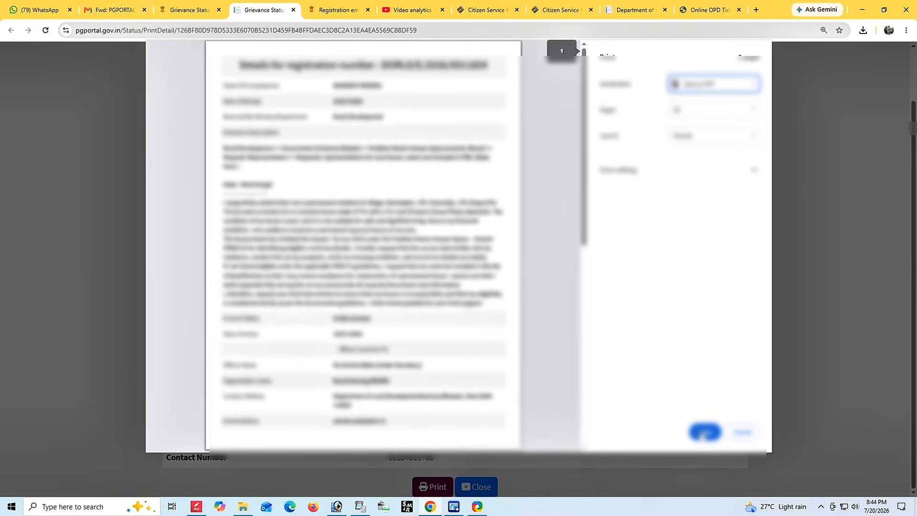
left_click(704, 432)
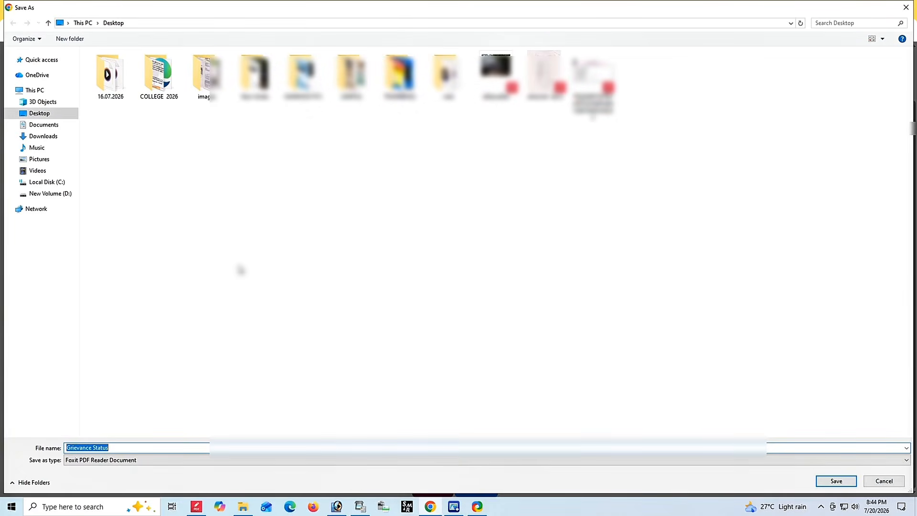
type("rahamat")
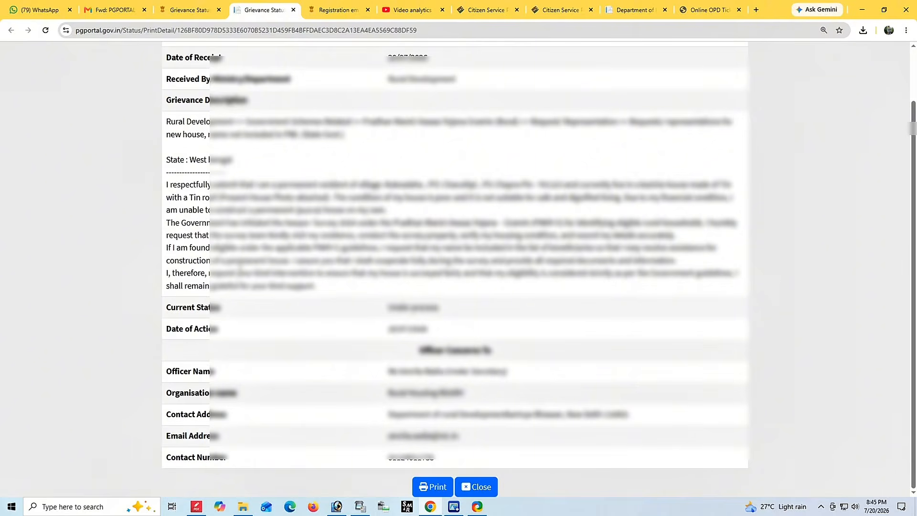
Close the printable tab and return to the grievance status page.
key("ctrl+w")
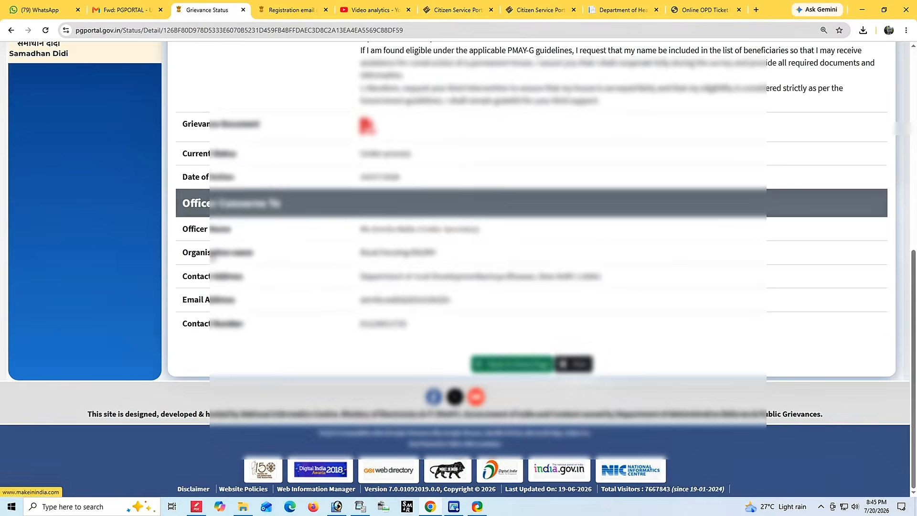
scroll(214, 266, "up", 8)
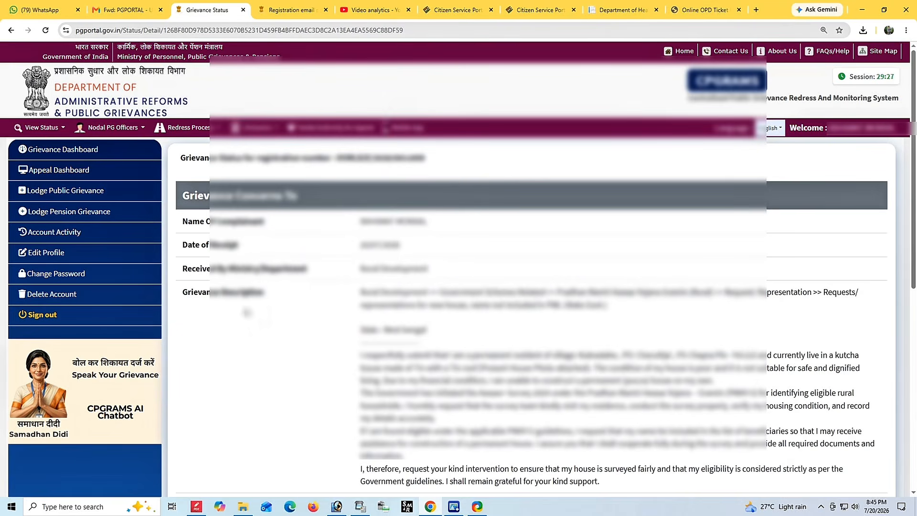
scroll(356, 241, "down", 1)
scroll(357, 242, "down", 3)
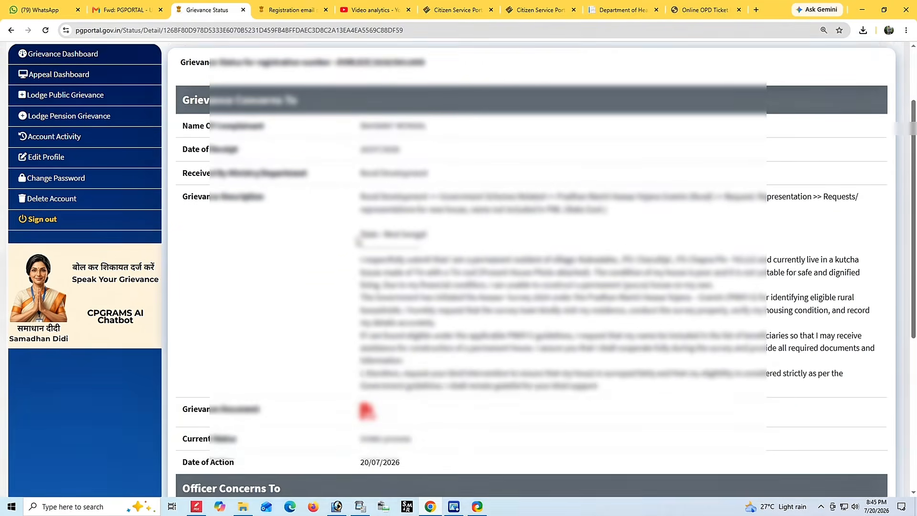
scroll(360, 241, "up", 3)
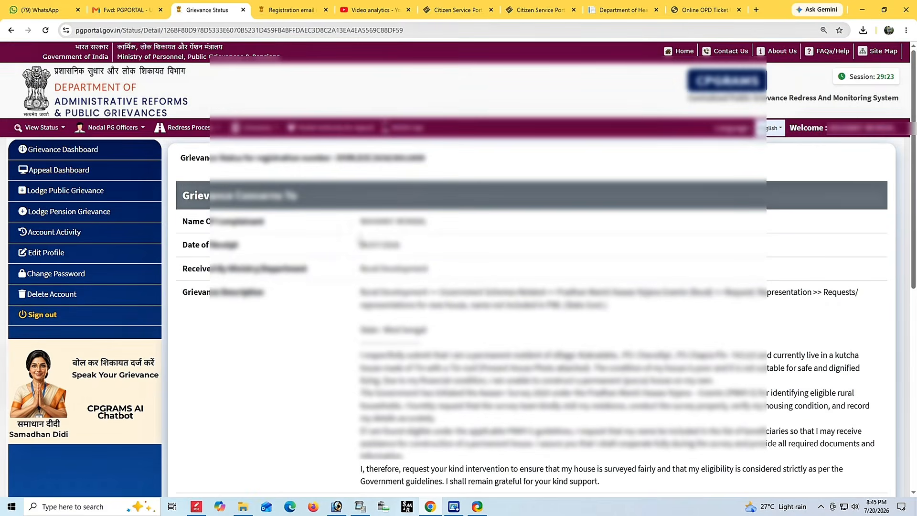